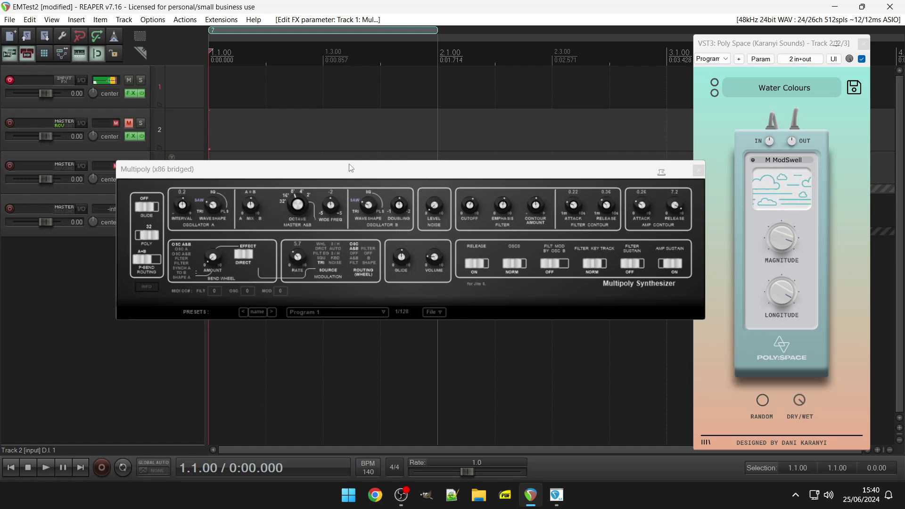
Check track 1's FX chain, close it again, and unmute track 2 with the Poly Space reverb
{"action": "left_click", "coordinate": [283, 210]}
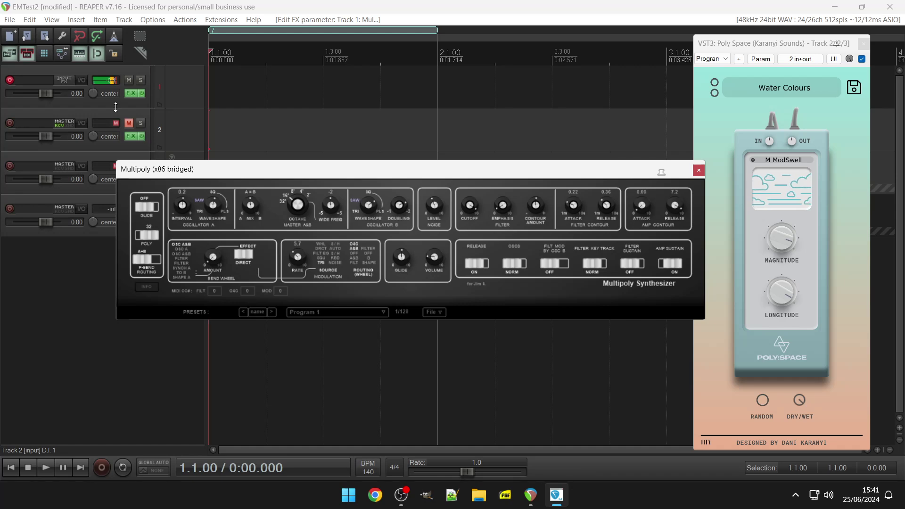
{"action": "left_click", "coordinate": [126, 93]}
{"action": "left_click", "coordinate": [126, 94]}
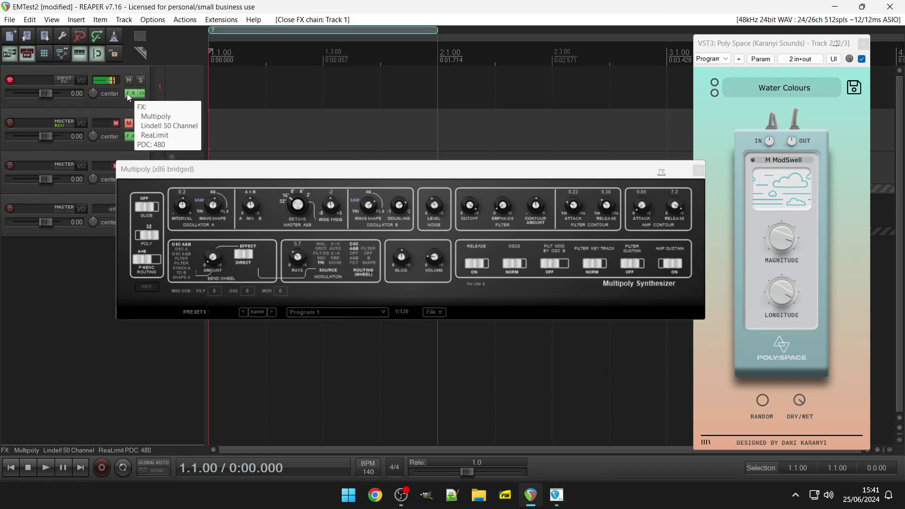
{"action": "left_click", "coordinate": [129, 123]}
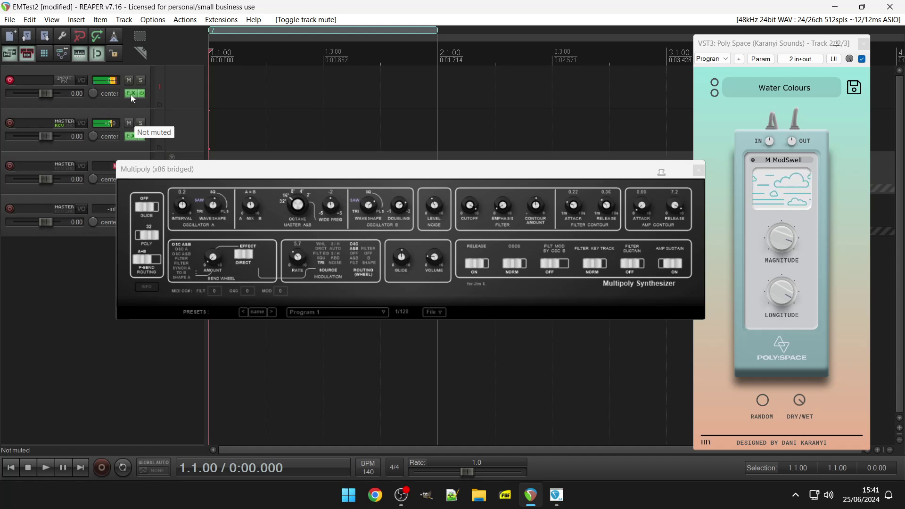
Adjust the Multipoly noise level and set the filter contour release to 1.4
{"action": "left_click", "coordinate": [434, 207]}
{"action": "left_click_drag", "start_coordinate": [434, 206], "coordinate": [437, 207]}
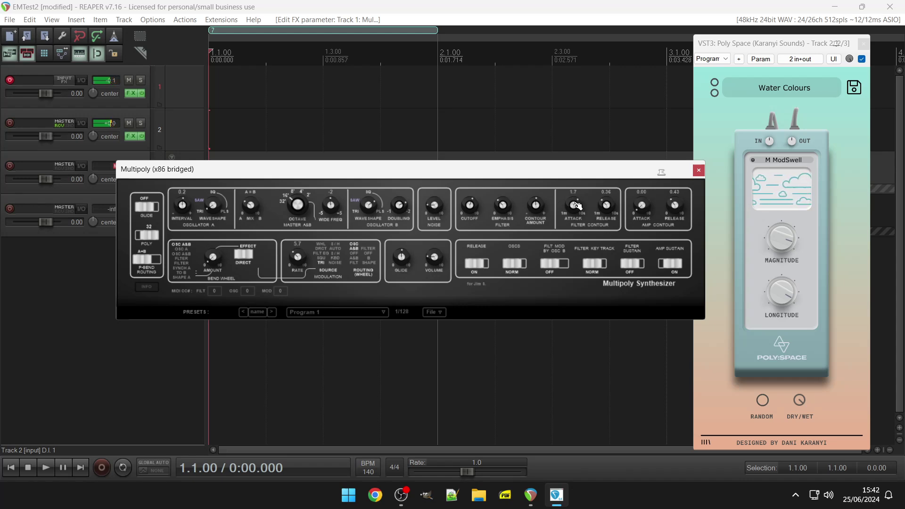
{"action": "mouse_move", "coordinate": [605, 208]}
{"action": "left_mouse_down"}
{"action": "mouse_move", "coordinate": [606, 195]}
{"action": "mouse_move", "coordinate": [605, 204]}
{"action": "left_mouse_up"}
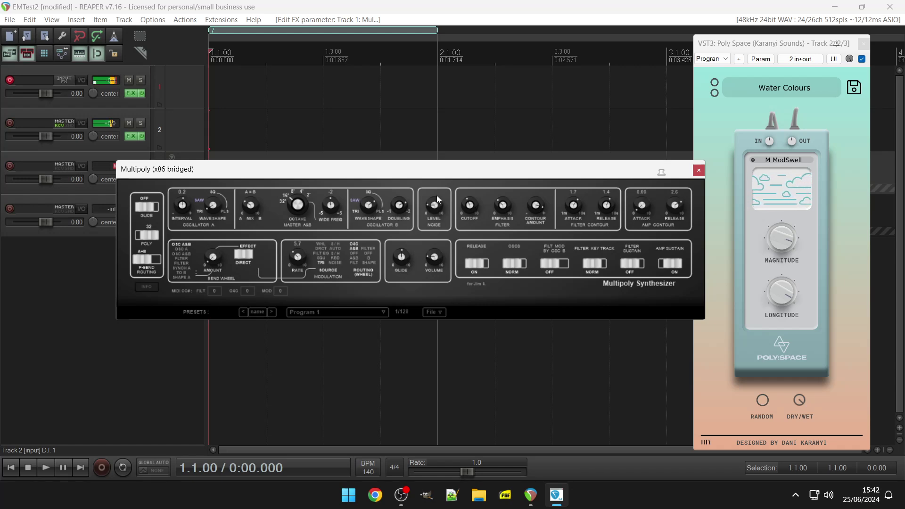
Try out glide with the polyphony at 1, restoring 32 voices and switching glide back off
{"action": "left_click", "coordinate": [155, 208]}
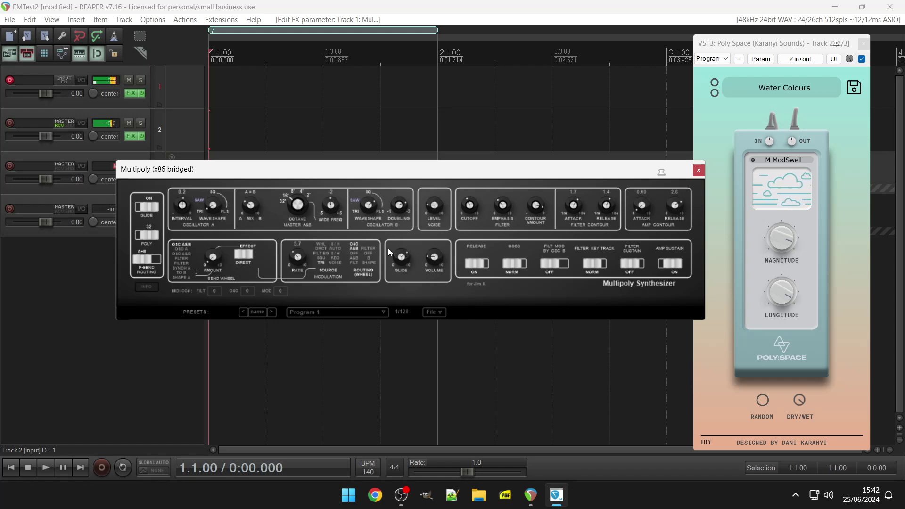
{"action": "left_click", "coordinate": [158, 240]}
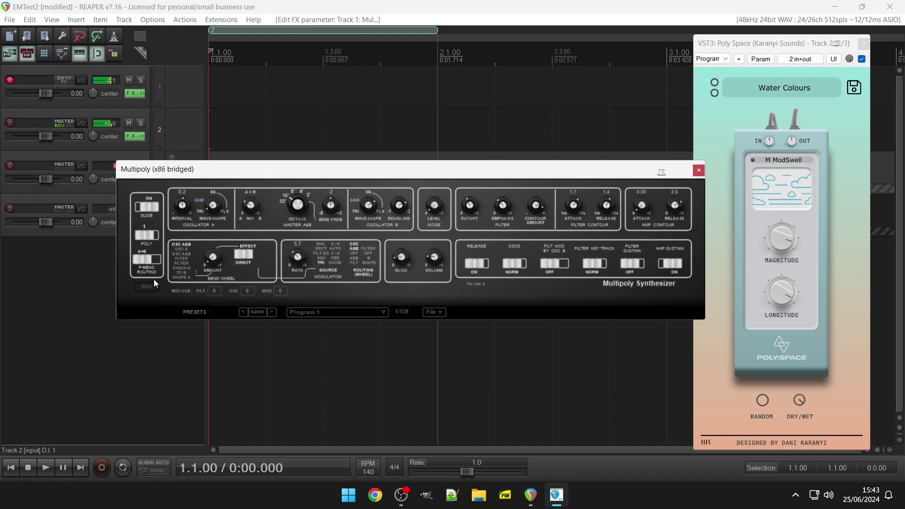
{"action": "left_click", "coordinate": [151, 241]}
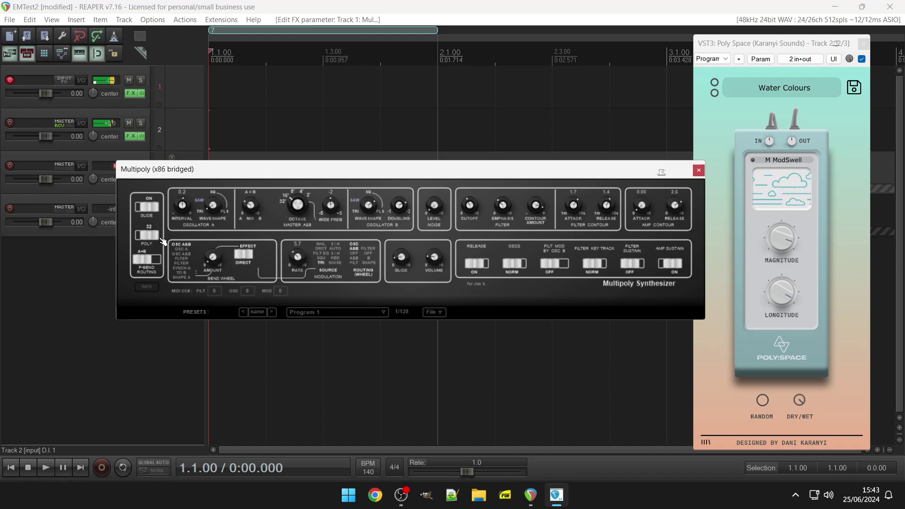
{"action": "left_click", "coordinate": [152, 209]}
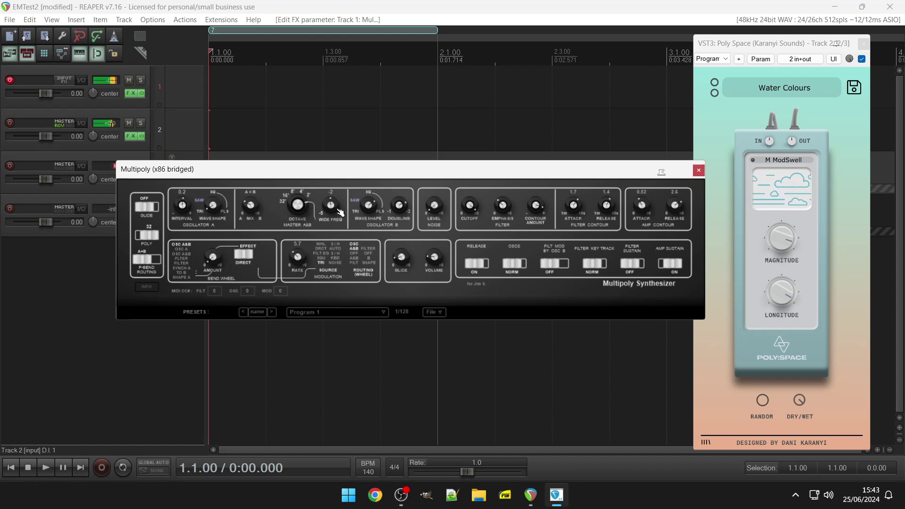
Set the master oscillators' wide frequency to 7 and the modulation rate to 6.7
{"action": "scroll", "coordinate": [330, 205], "scroll_direction": "down", "scroll_amount": 2}
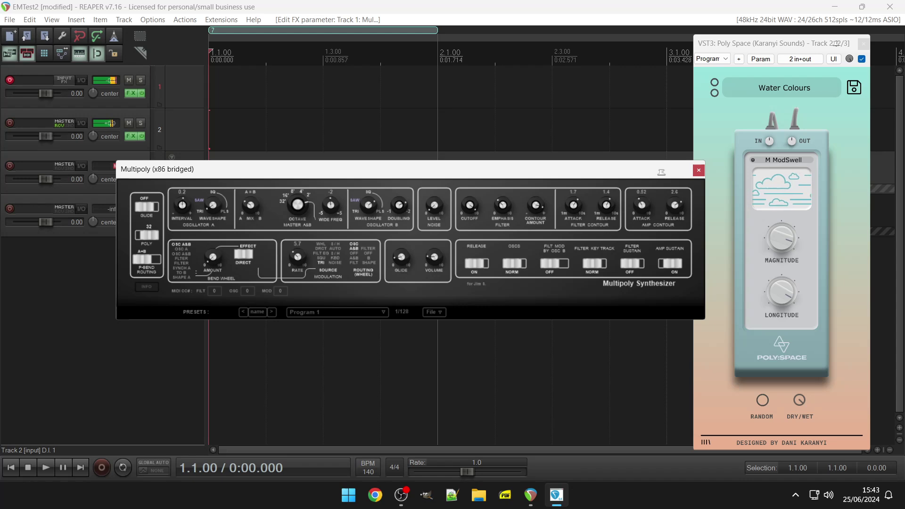
{"action": "scroll", "coordinate": [330, 205], "scroll_direction": "down", "scroll_amount": 1}
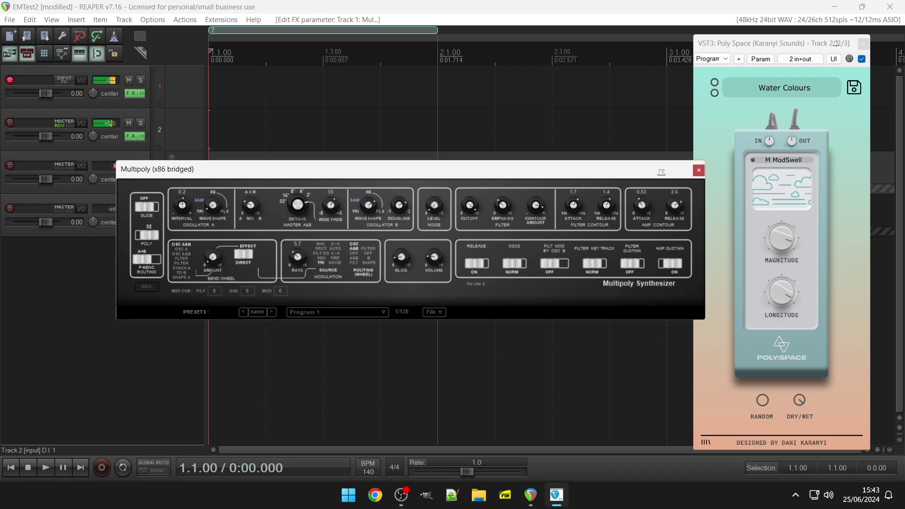
{"action": "scroll", "coordinate": [331, 205], "scroll_direction": "down", "scroll_amount": 2}
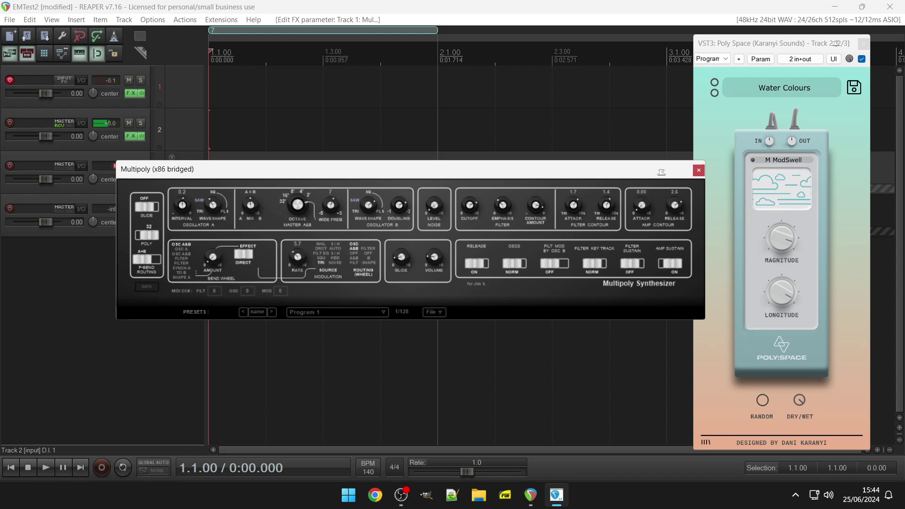
{"action": "scroll", "coordinate": [302, 264], "scroll_direction": "up", "scroll_amount": 2}
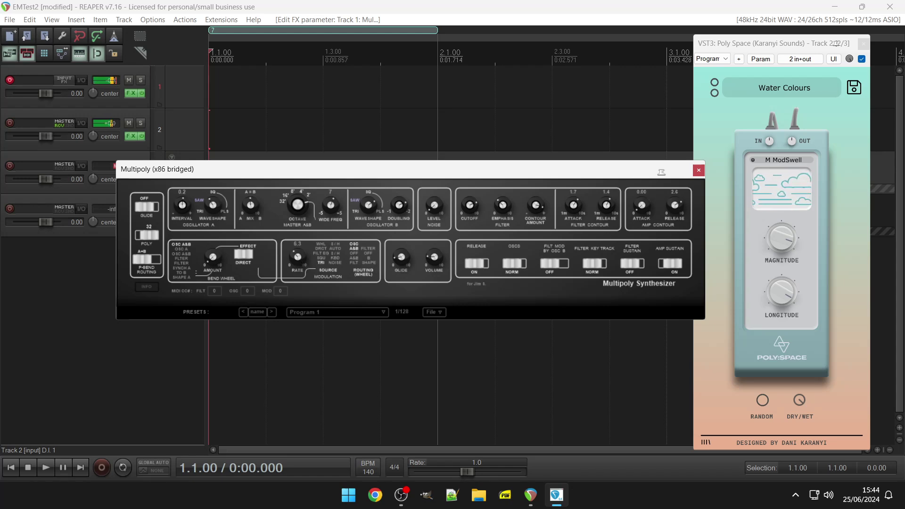
{"action": "scroll", "coordinate": [298, 258], "scroll_direction": "down", "scroll_amount": 2}
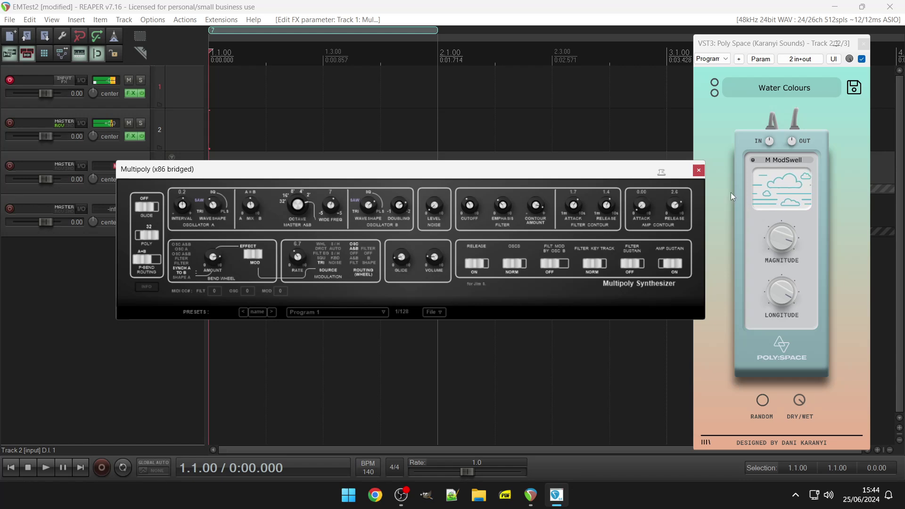
Load the M Corridors preset in the Poly Space reverb
{"action": "left_click", "coordinate": [786, 159]}
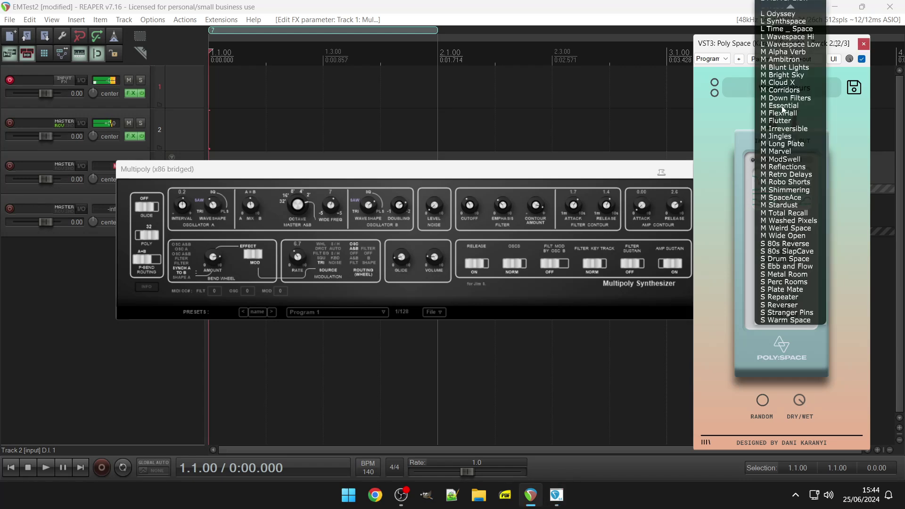
{"action": "left_click", "coordinate": [781, 90]}
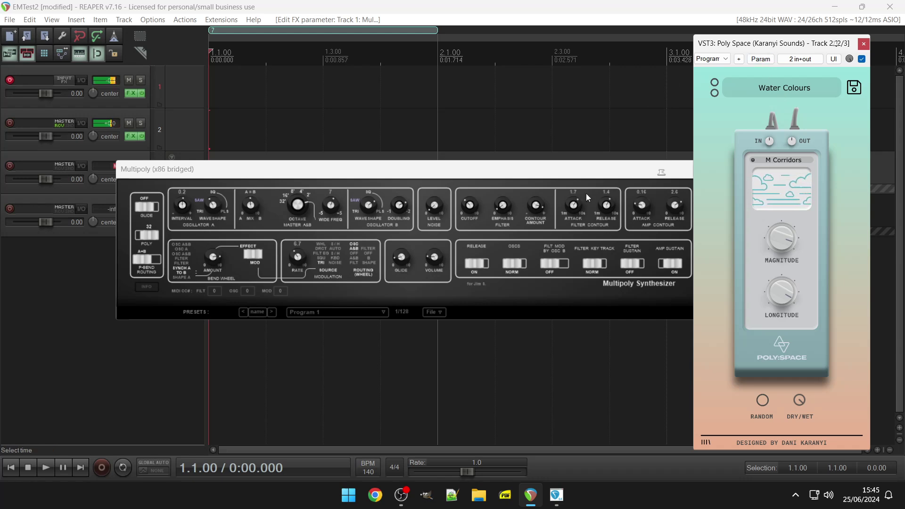
Set the Multipoly filter modulation by oscillator B to Weak
{"action": "left_click", "coordinate": [439, 257]}
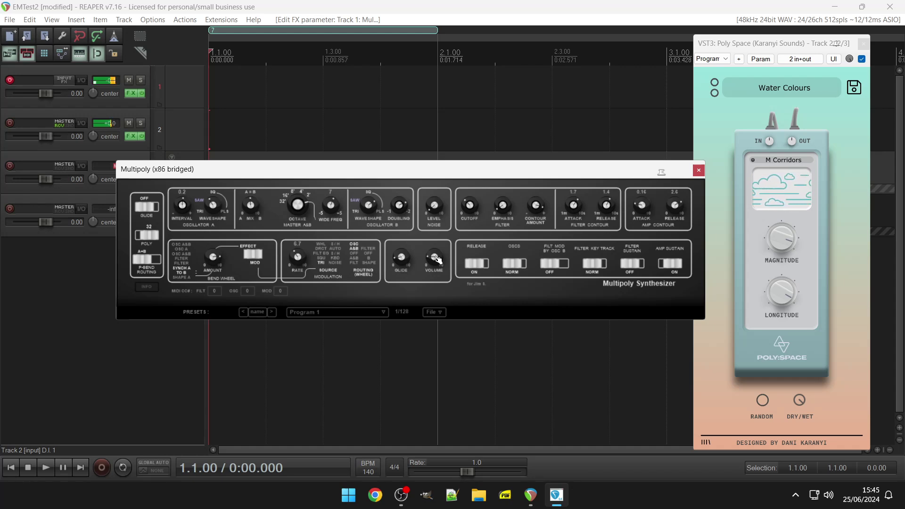
{"action": "left_click", "coordinate": [517, 266]}
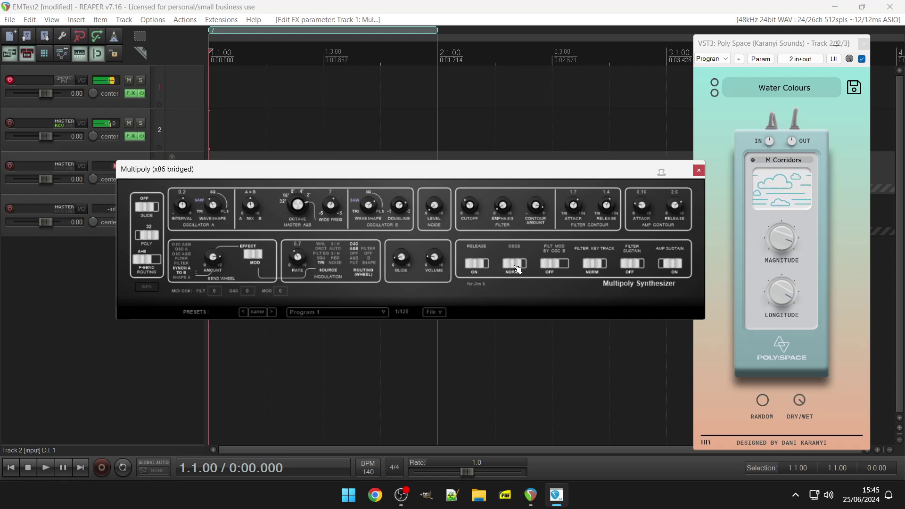
{"action": "left_click", "coordinate": [557, 265]}
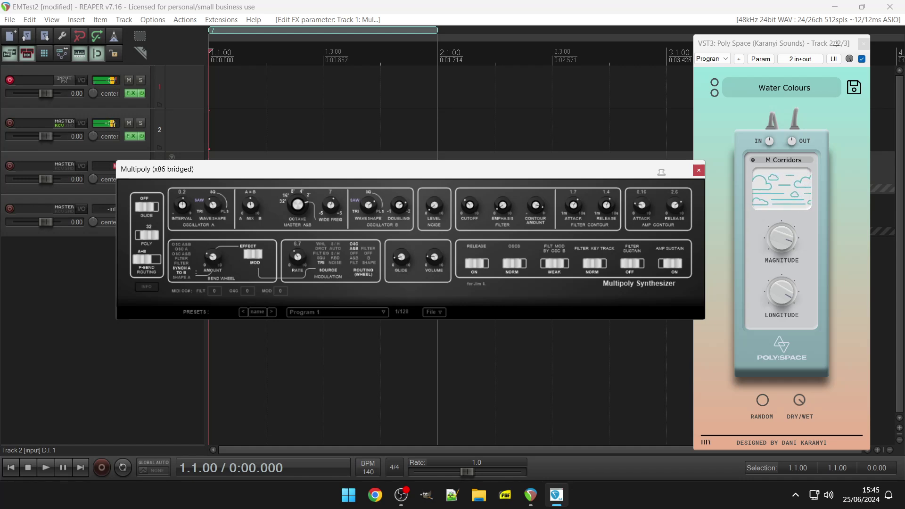
Sweep the modulation rate down and back up, leaving it at 11.5
{"action": "left_click_drag", "start_coordinate": [298, 257], "coordinate": [297, 274]}
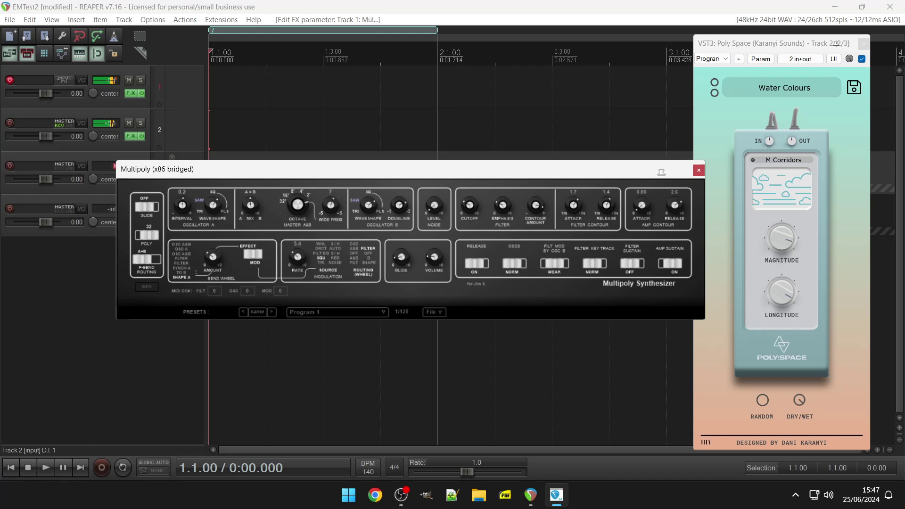
{"action": "left_click_drag", "start_coordinate": [298, 257], "coordinate": [298, 229]}
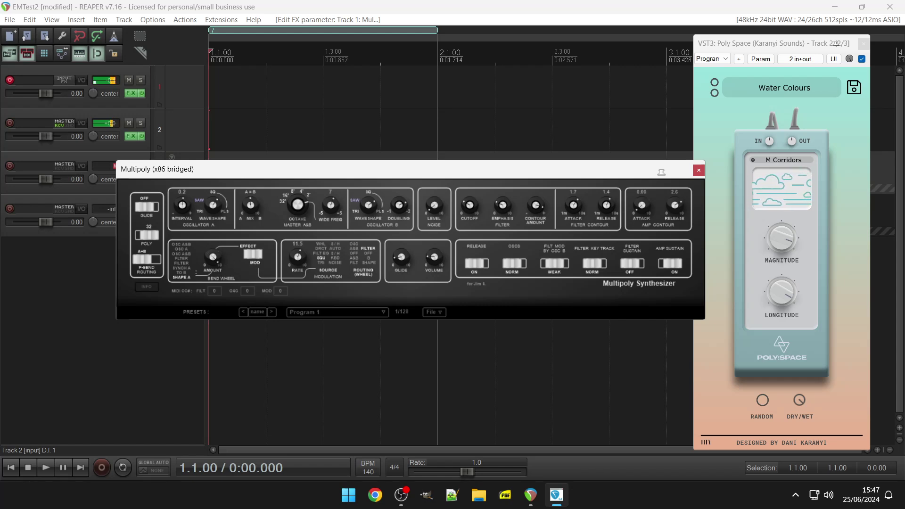
Set the bend wheel effect to Direct with OSC A&B as its destination, comparing it briefly with Mod
{"action": "left_click", "coordinate": [253, 257]}
{"action": "left_click", "coordinate": [182, 276]}
{"action": "left_click", "coordinate": [182, 277]}
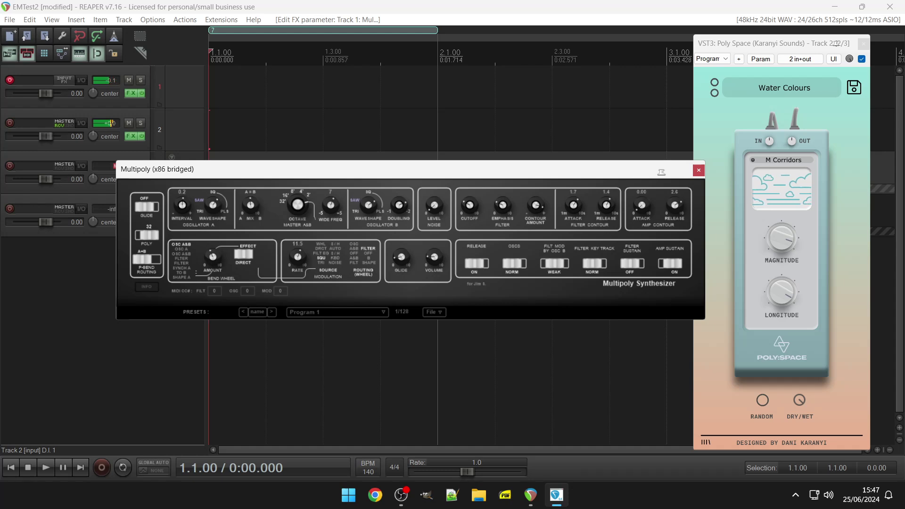
{"action": "left_click", "coordinate": [245, 254]}
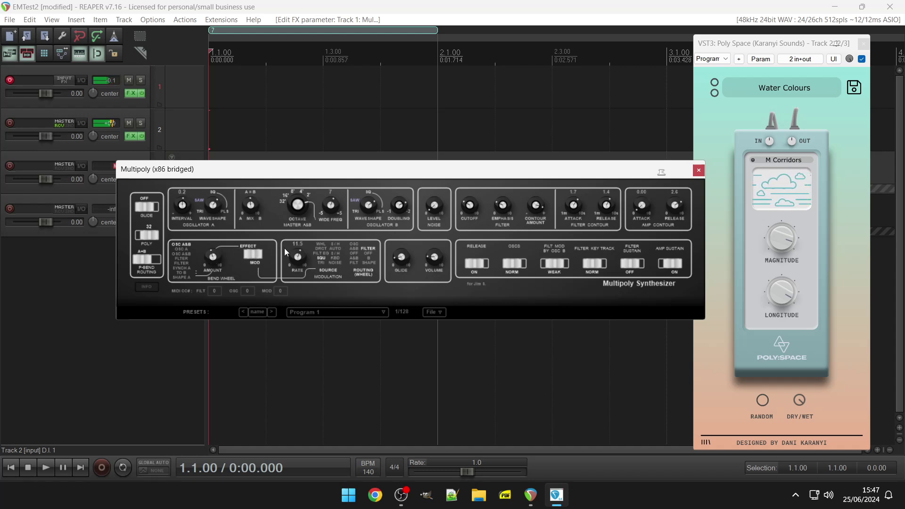
{"action": "left_click", "coordinate": [245, 254]}
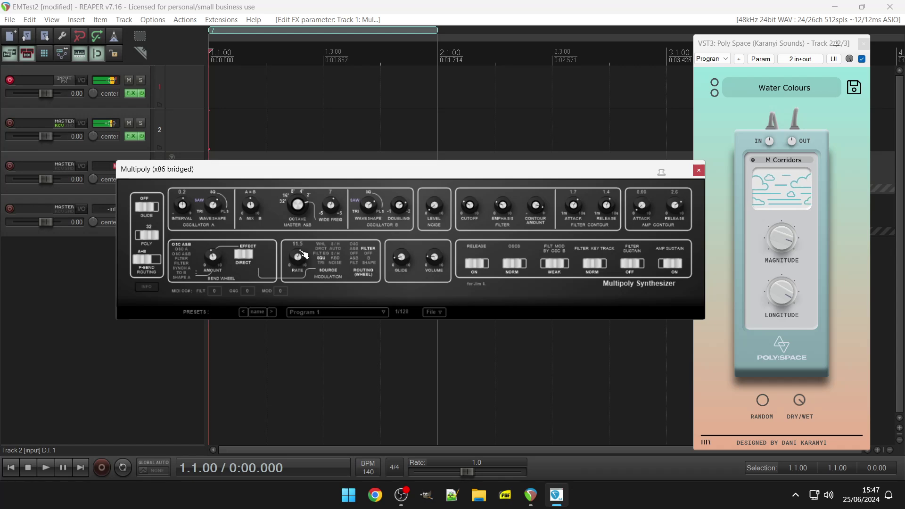
Raise the modulation rate to 15.6 and choose the filter envelope (FILT EG) as the modulation source
{"action": "left_click_drag", "start_coordinate": [298, 257], "coordinate": [298, 250]}
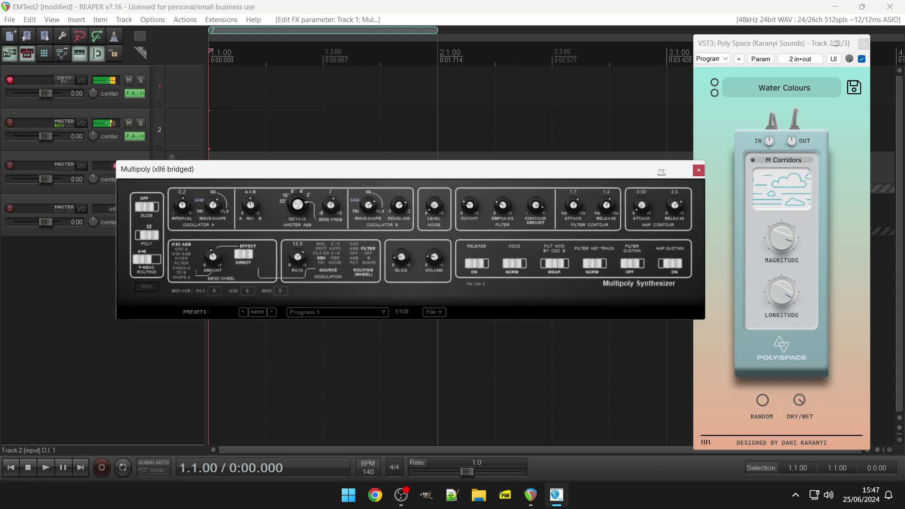
{"action": "left_click", "coordinate": [321, 253]}
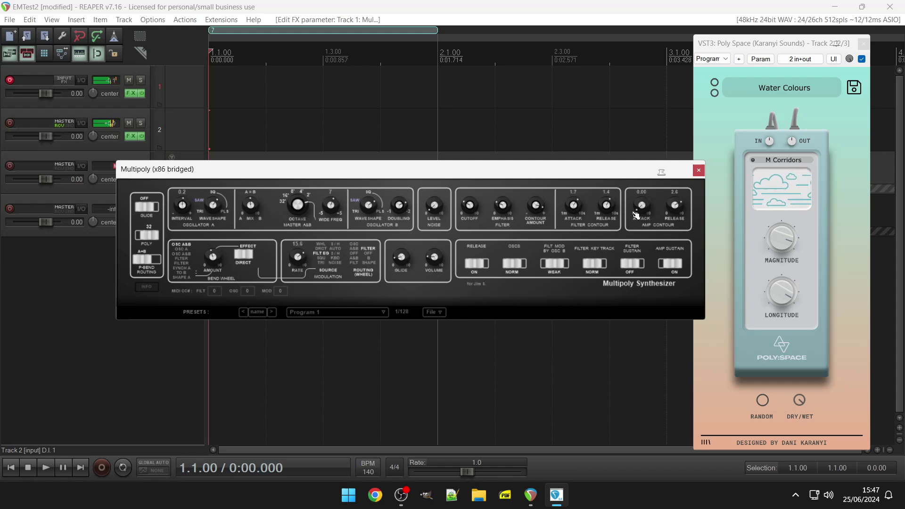
Load the M Stardust preset in the Poly Space reverb
{"action": "left_click", "coordinate": [791, 158]}
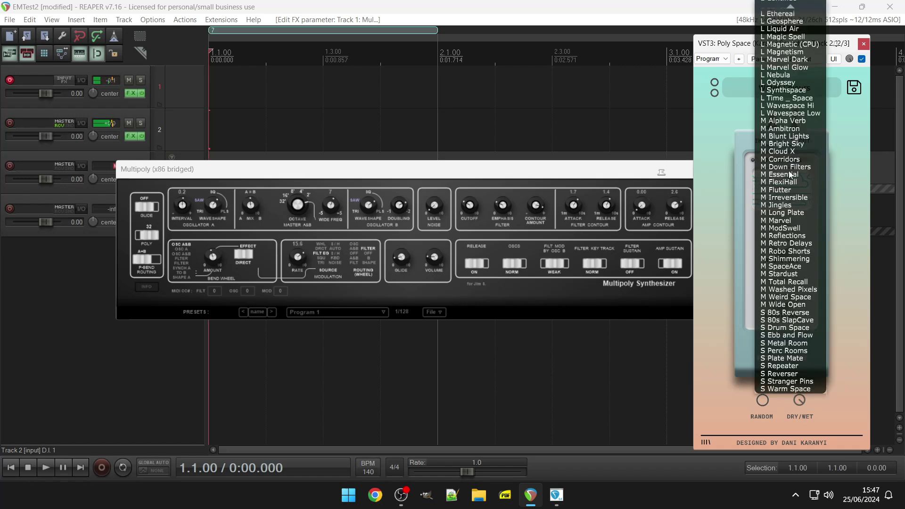
{"action": "left_click", "coordinate": [784, 274]}
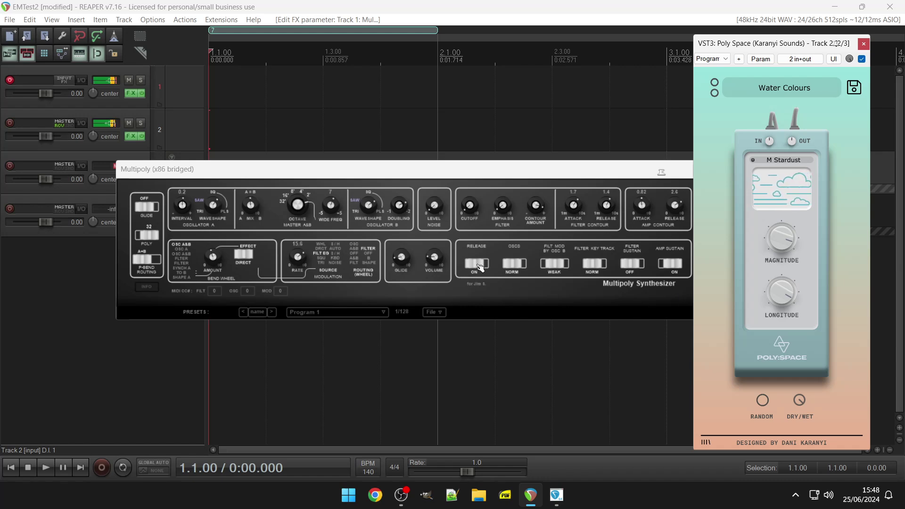
Set the Multipoly filter contour attack to 4.6 and its release to 0.66
{"action": "left_click", "coordinate": [440, 208]}
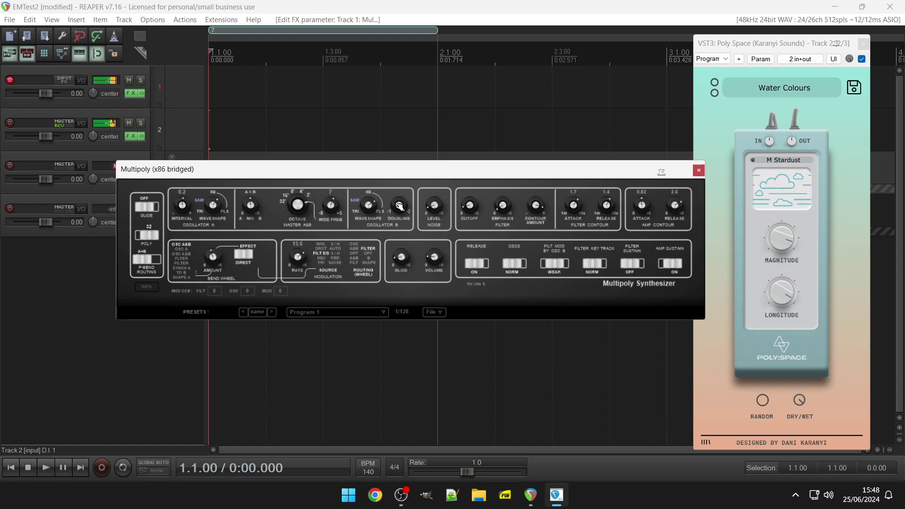
{"action": "left_click_drag", "start_coordinate": [585, 208], "coordinate": [585, 215]}
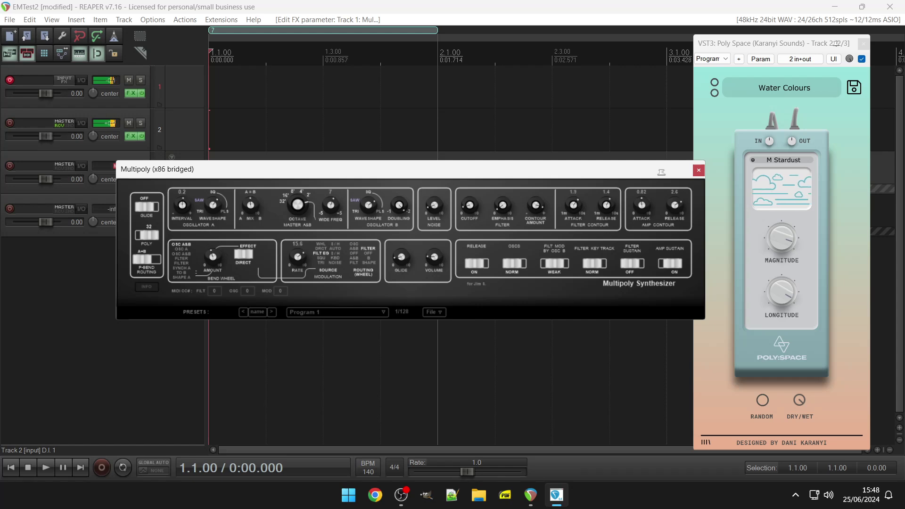
{"action": "left_click", "coordinate": [608, 205]}
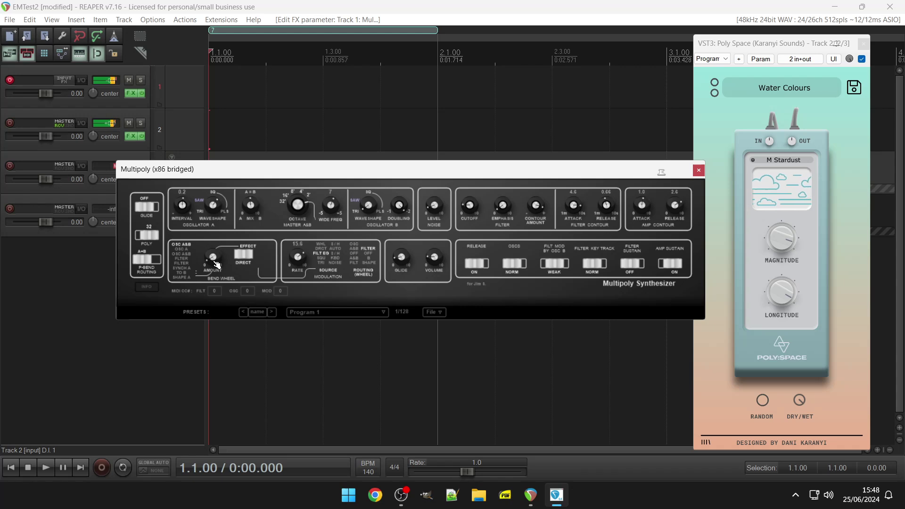
Lower the modulation rate to 3.9 and switch the filter modulation by oscillator B through Strong to Off
{"action": "left_click_drag", "start_coordinate": [298, 259], "coordinate": [298, 301]}
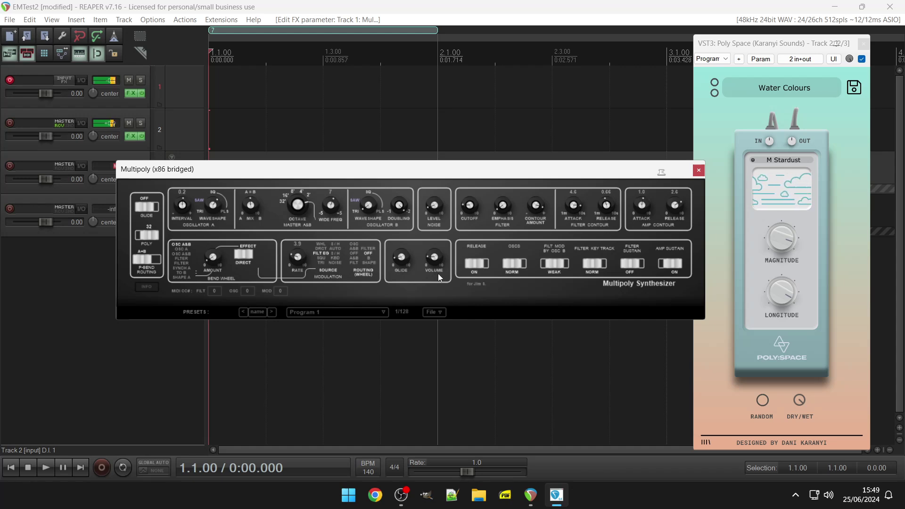
{"action": "left_click", "coordinate": [559, 266]}
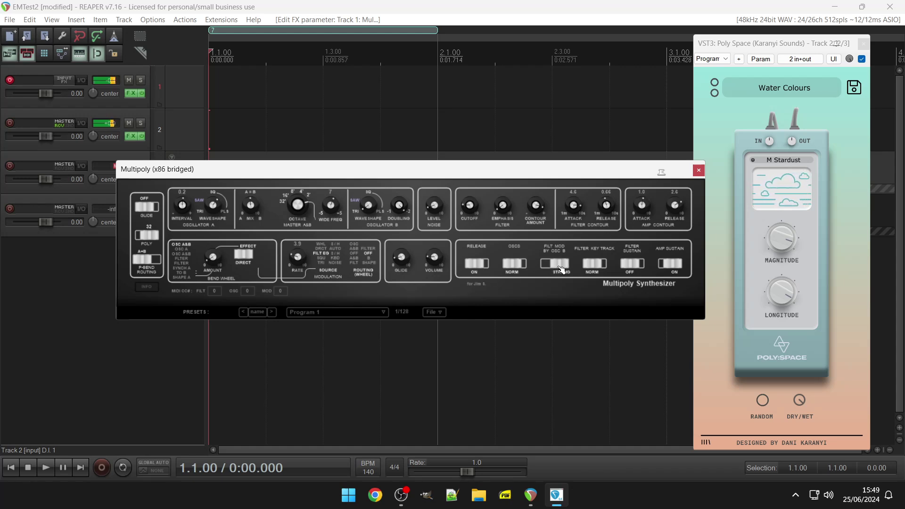
{"action": "left_click", "coordinate": [560, 266]}
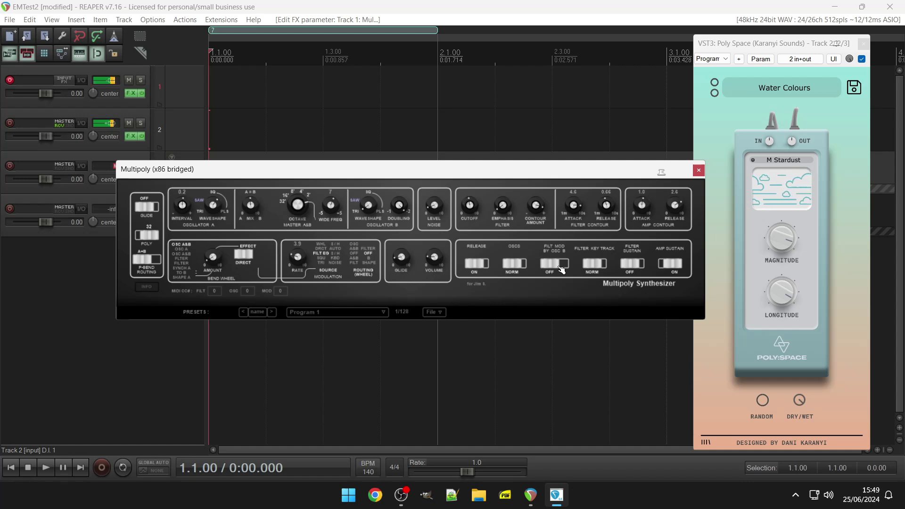
Load the S Reverser preset in the Poly Space reverb
{"action": "left_click", "coordinate": [771, 163]}
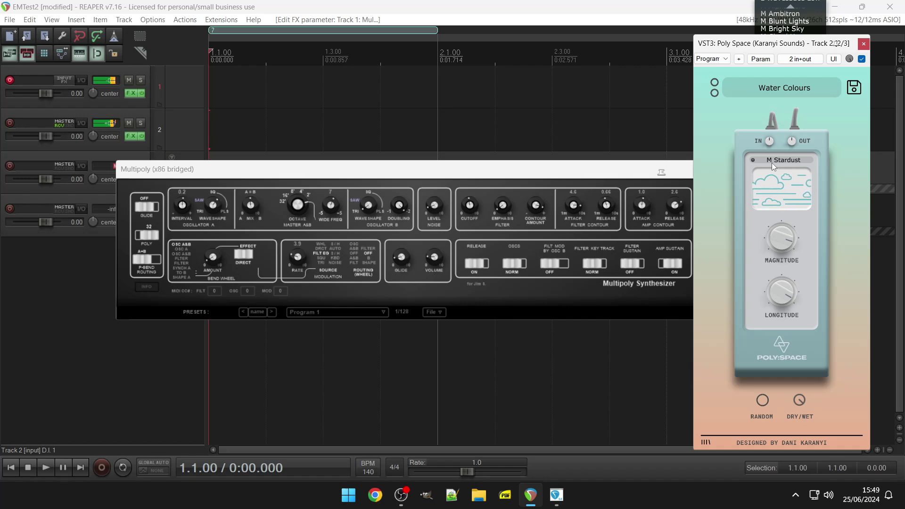
{"action": "left_click", "coordinate": [772, 163]}
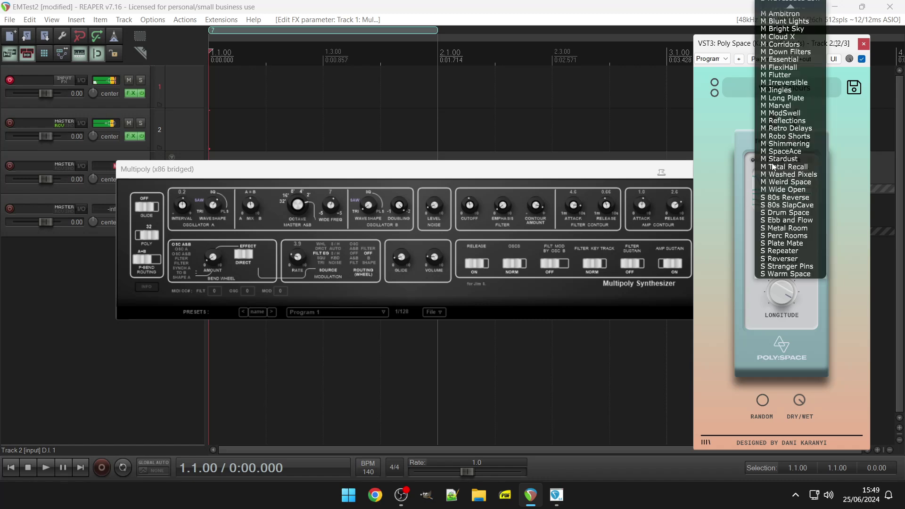
{"action": "left_click", "coordinate": [785, 260]}
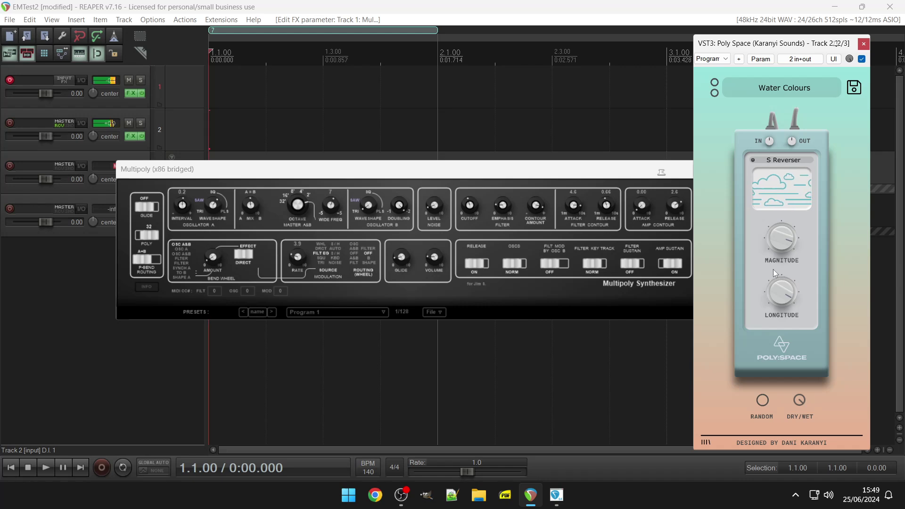
Raise the Multipoly modulation rate to 10.4 and route the modulation to the shape of oscillator B
{"action": "left_click", "coordinate": [570, 233]}
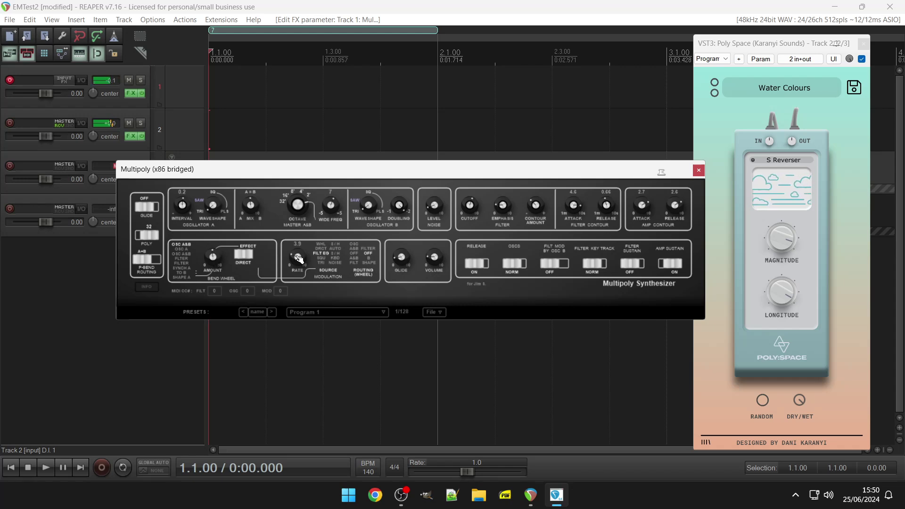
{"action": "left_click_drag", "start_coordinate": [299, 258], "coordinate": [367, 259]}
{"action": "left_click_drag", "start_coordinate": [298, 257], "coordinate": [298, 258]}
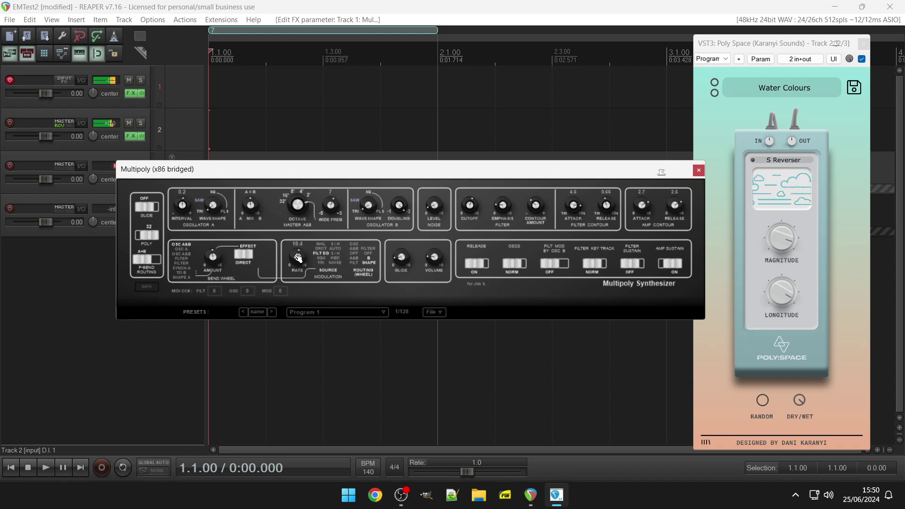
Set the bend wheel effect to MOD with FILTER as its destination and raise the modulation rate to 17.2
{"action": "left_click", "coordinate": [248, 257]}
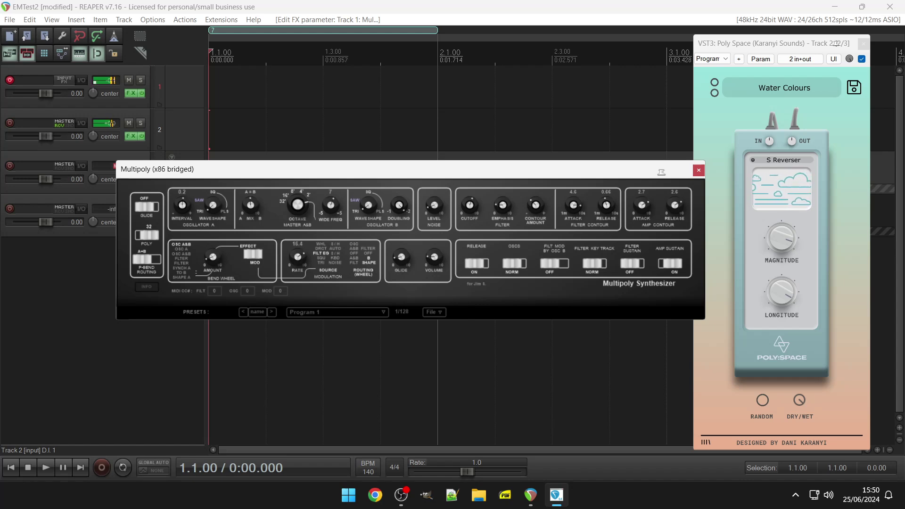
{"action": "left_click", "coordinate": [181, 255]}
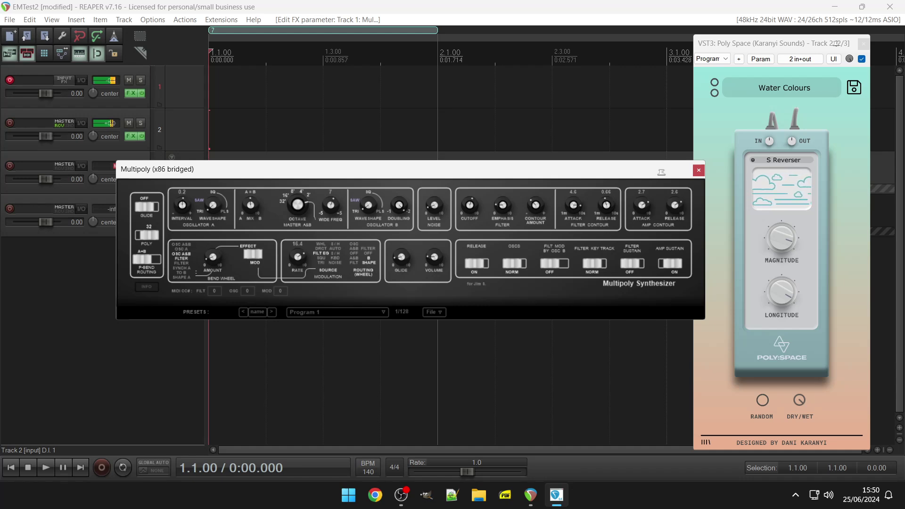
{"action": "left_click", "coordinate": [181, 263]}
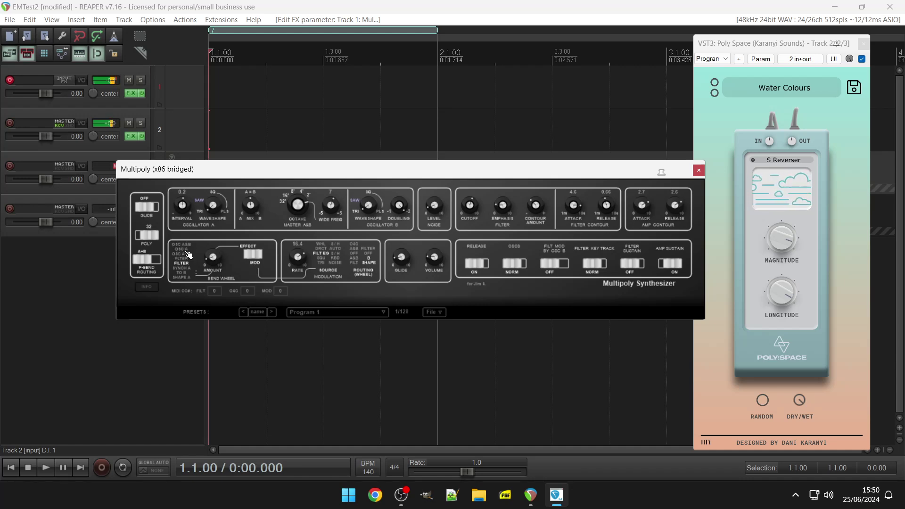
{"action": "left_click_drag", "start_coordinate": [298, 257], "coordinate": [298, 254]}
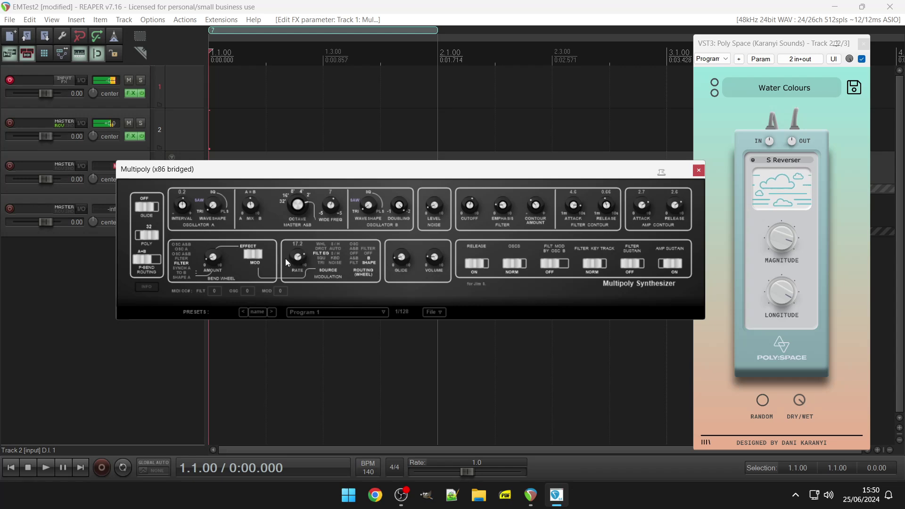
Return the bend wheel effect to DIRECT and route the modulation to OSC A&B at a rate of 20.1
{"action": "left_click", "coordinate": [253, 255]}
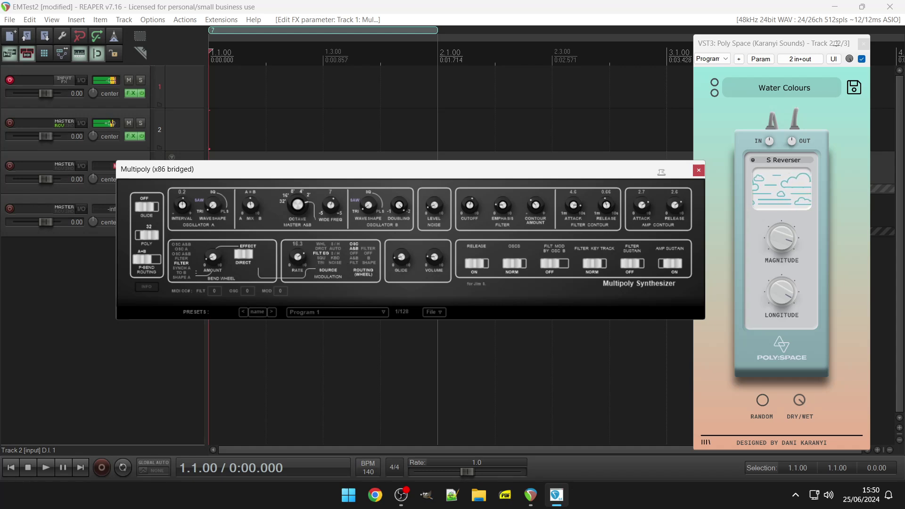
{"action": "left_click_drag", "start_coordinate": [298, 257], "coordinate": [337, 272]}
Load the L Bouncing Space preset in the Poly Space reverb
{"action": "left_click", "coordinate": [779, 160]}
{"action": "scroll", "coordinate": [779, 14], "scroll_direction": "up", "scroll_amount": 5}
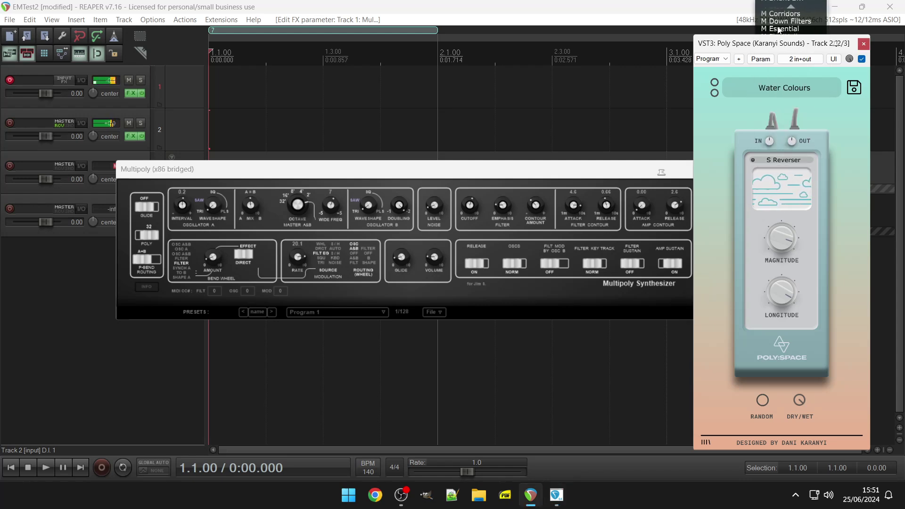
{"action": "scroll", "coordinate": [779, 14], "scroll_direction": "up", "scroll_amount": 3}
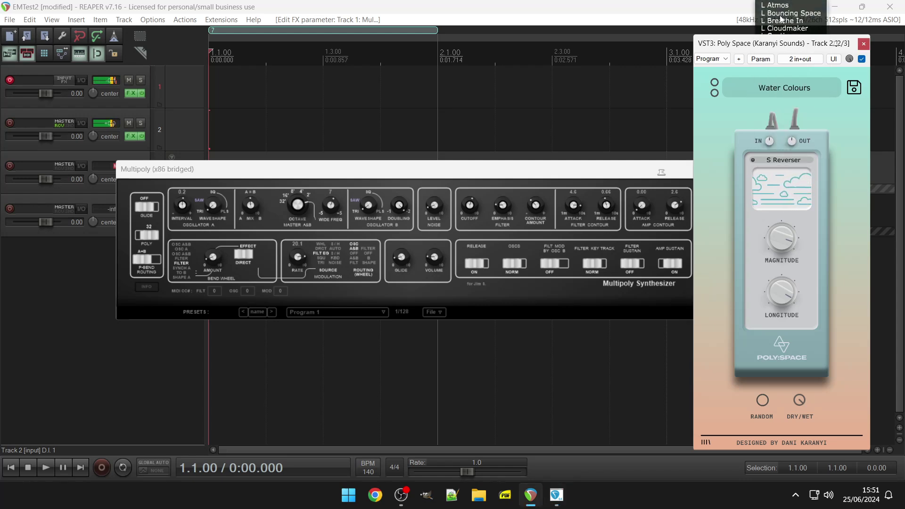
{"action": "left_click", "coordinate": [780, 18]}
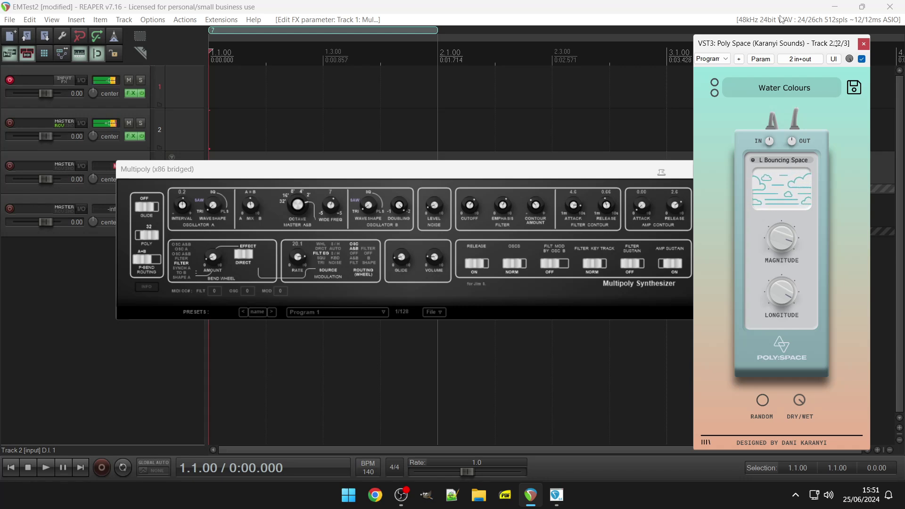
Set the bend wheel destination to SHAPE A with the MOD effect and raise the modulation rate to 24.2
{"action": "left_click", "coordinate": [220, 267]}
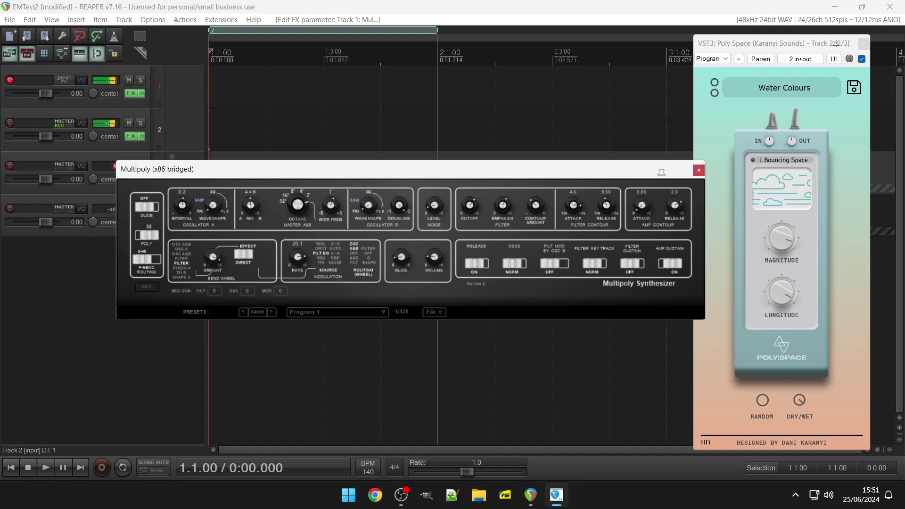
{"action": "scroll", "coordinate": [191, 264], "scroll_direction": "down", "scroll_amount": 2}
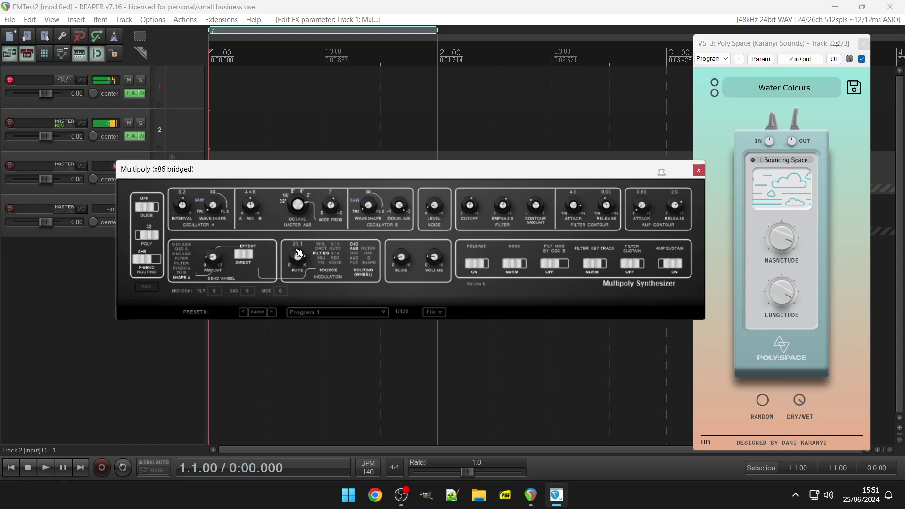
{"action": "left_click_drag", "start_coordinate": [298, 254], "coordinate": [245, 258]}
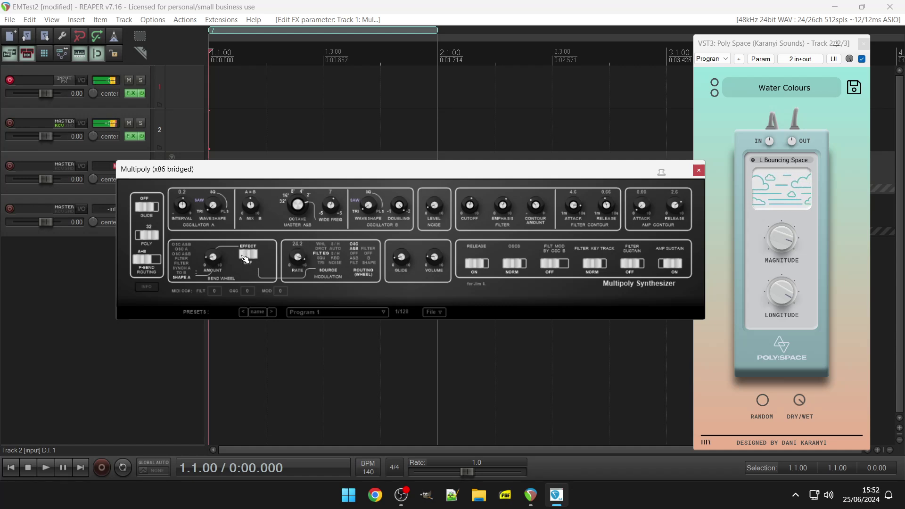
{"action": "left_click", "coordinate": [245, 258]}
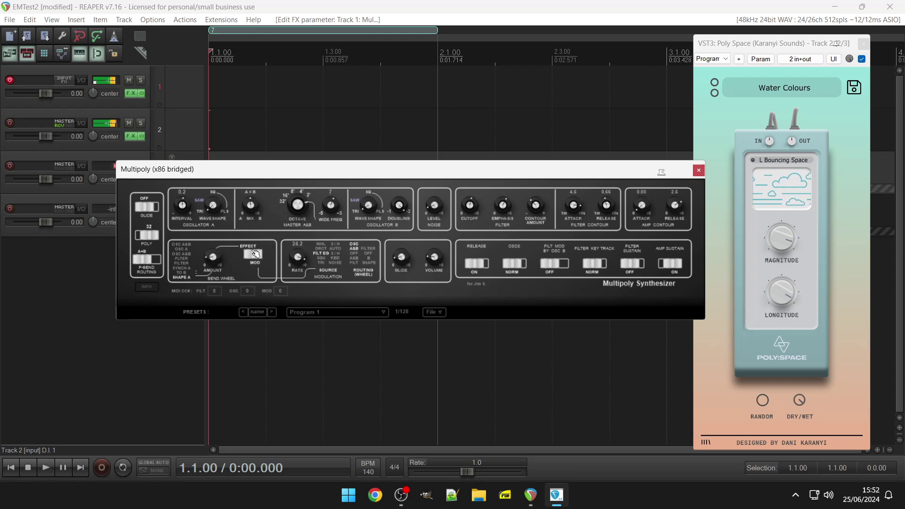
Choose the triangle wave (TRI) as the modulation source and lower the modulation rate to 2.9
{"action": "left_click_drag", "start_coordinate": [298, 257], "coordinate": [298, 273]}
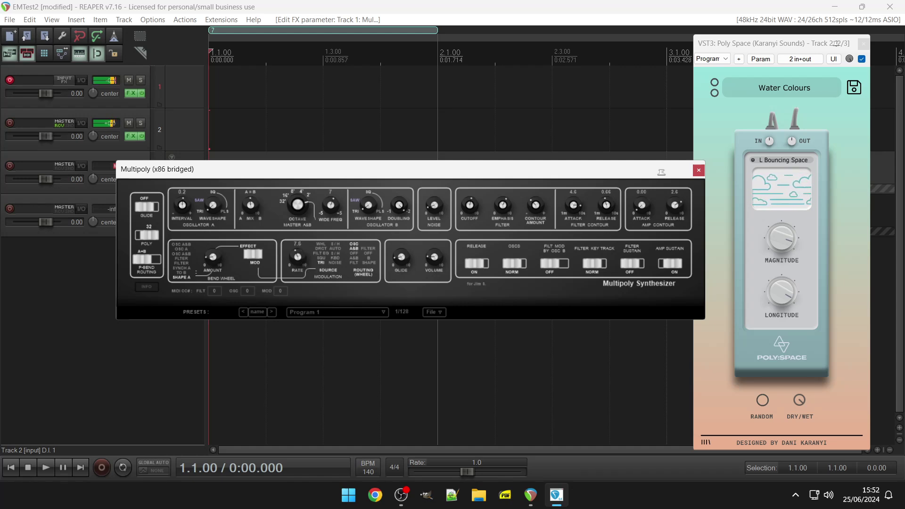
{"action": "left_click_drag", "start_coordinate": [298, 272], "coordinate": [298, 273]}
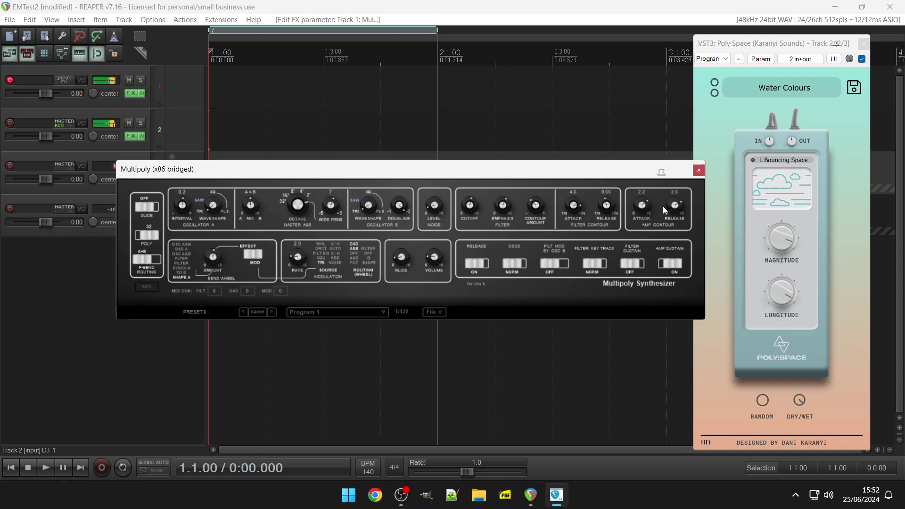
Load the L Marvel Dark preset in the Poly Space reverb
{"action": "left_click", "coordinate": [781, 89]}
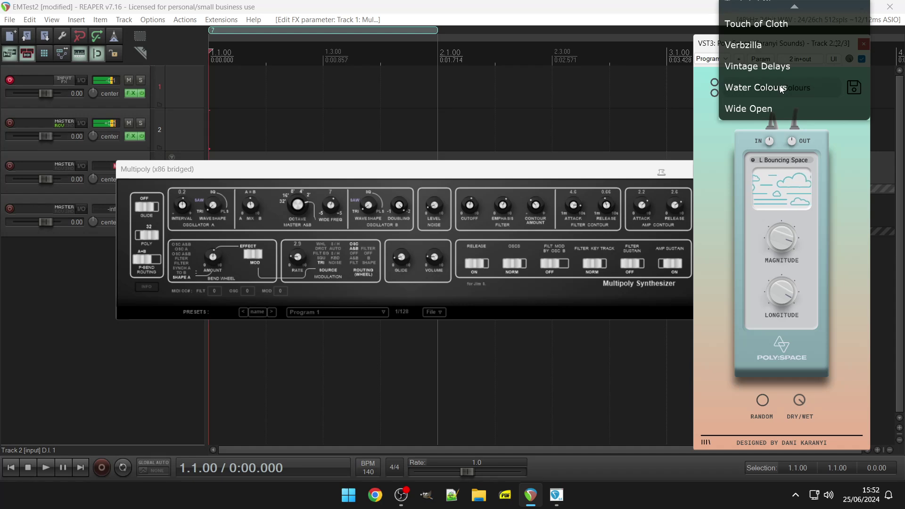
{"action": "left_click", "coordinate": [774, 159]}
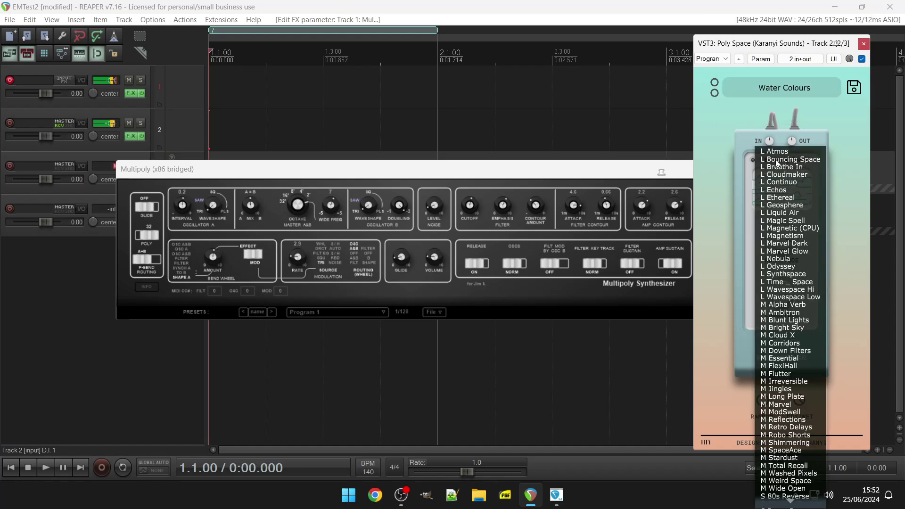
{"action": "left_click", "coordinate": [787, 243]}
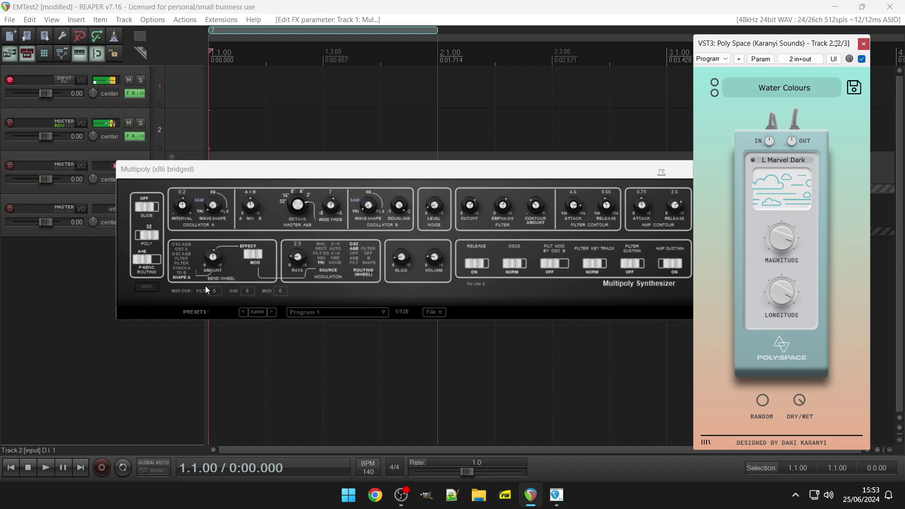
Load the M Cloud X preset in the Poly Space reverb
{"action": "left_click", "coordinate": [386, 205]}
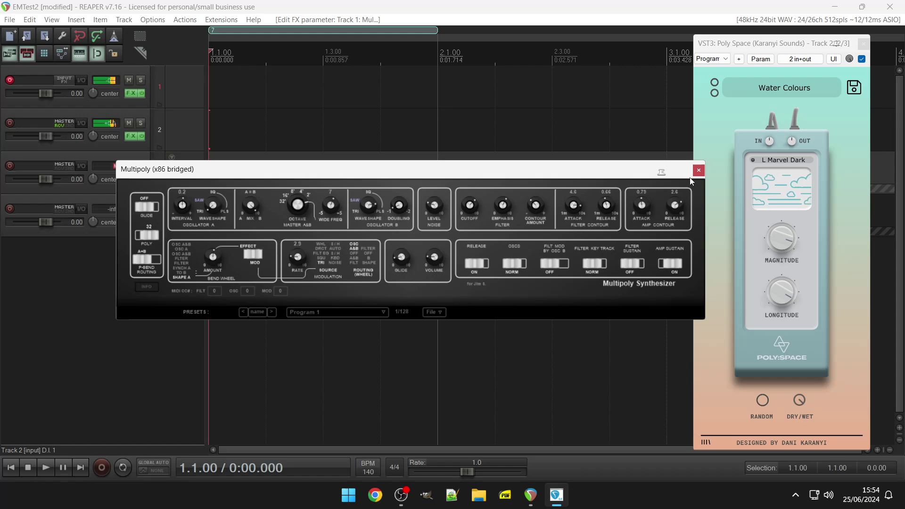
{"action": "left_click", "coordinate": [778, 160]}
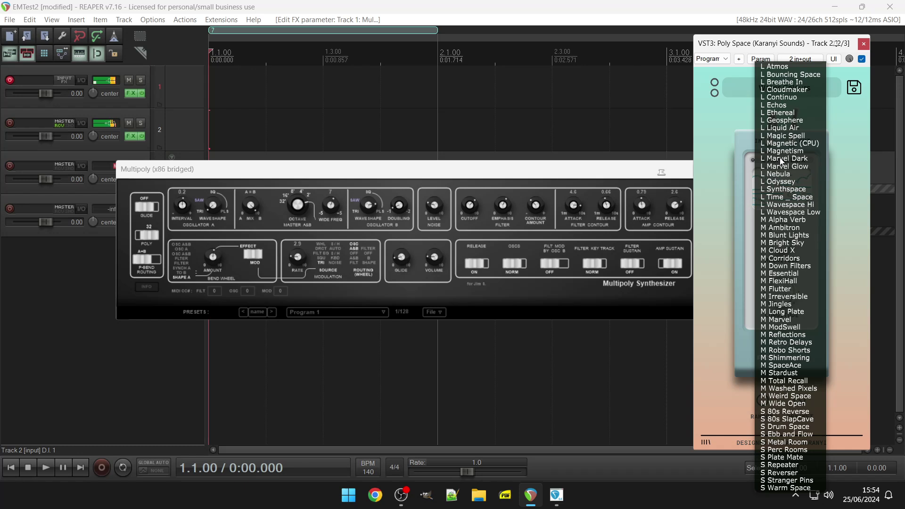
{"action": "left_click", "coordinate": [781, 251]}
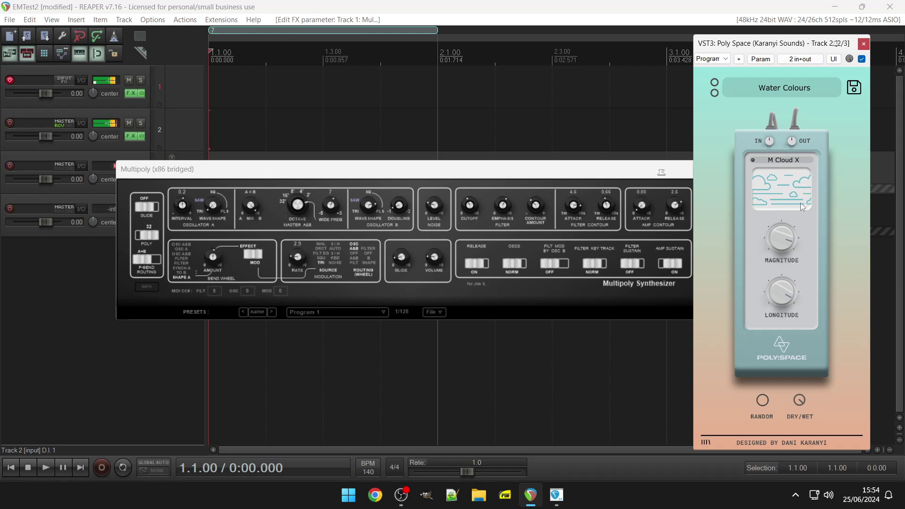
Use the square wave (SQU) as modulation source at a rate of 3.5 and adjust the noise level
{"action": "left_click", "coordinate": [543, 213]}
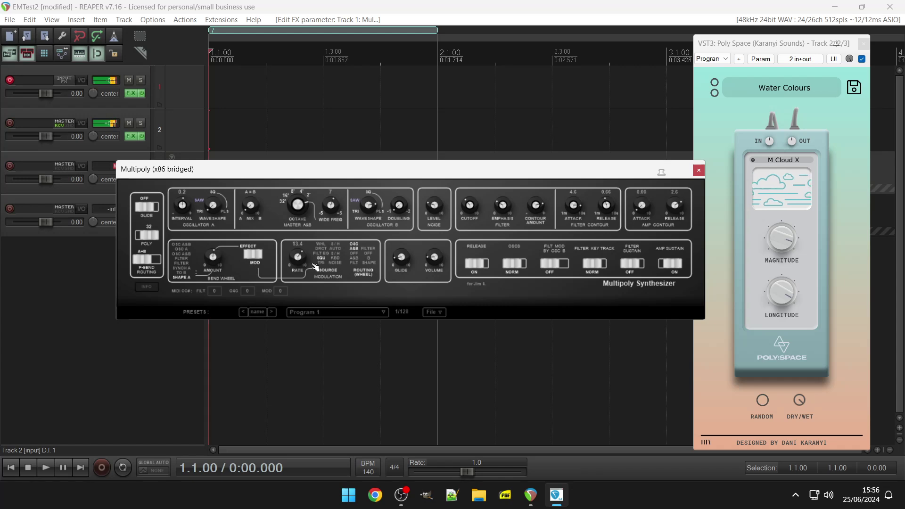
{"action": "left_click_drag", "start_coordinate": [298, 257], "coordinate": [297, 259]}
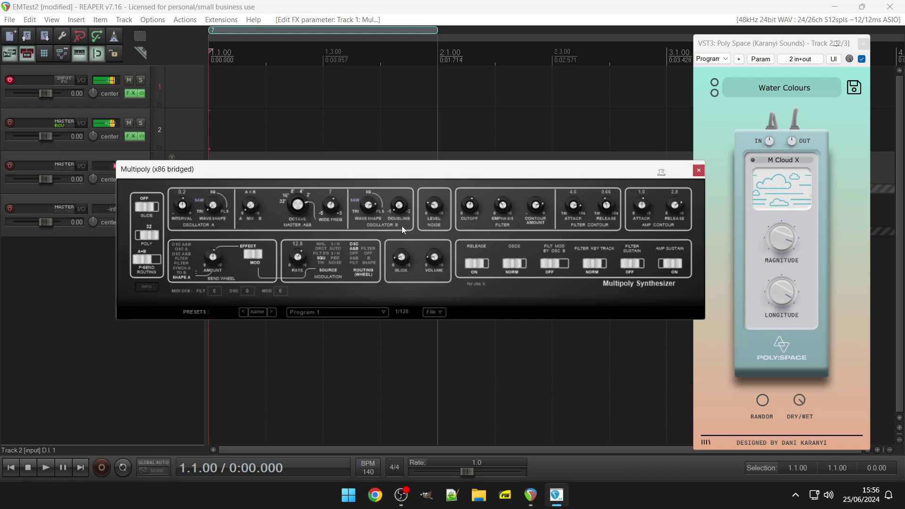
{"action": "left_click_drag", "start_coordinate": [437, 210], "coordinate": [437, 207]}
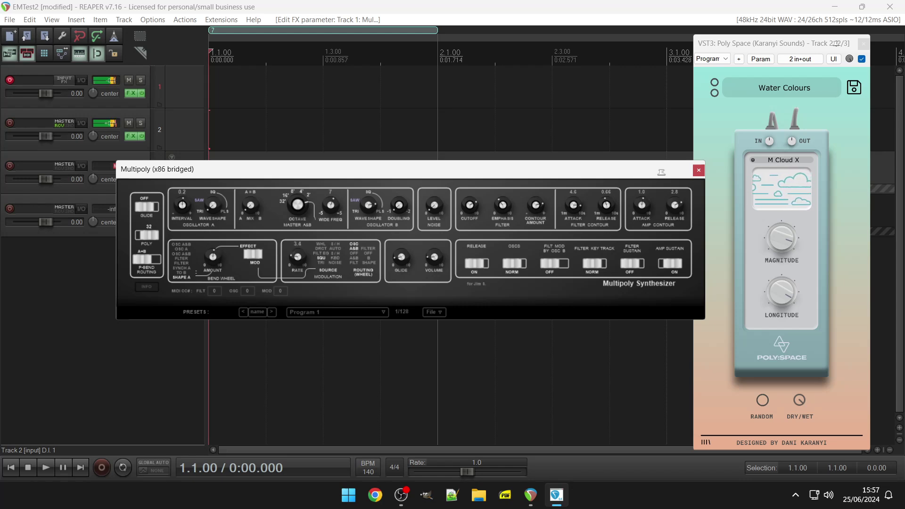
{"action": "left_click_drag", "start_coordinate": [298, 256], "coordinate": [303, 260]}
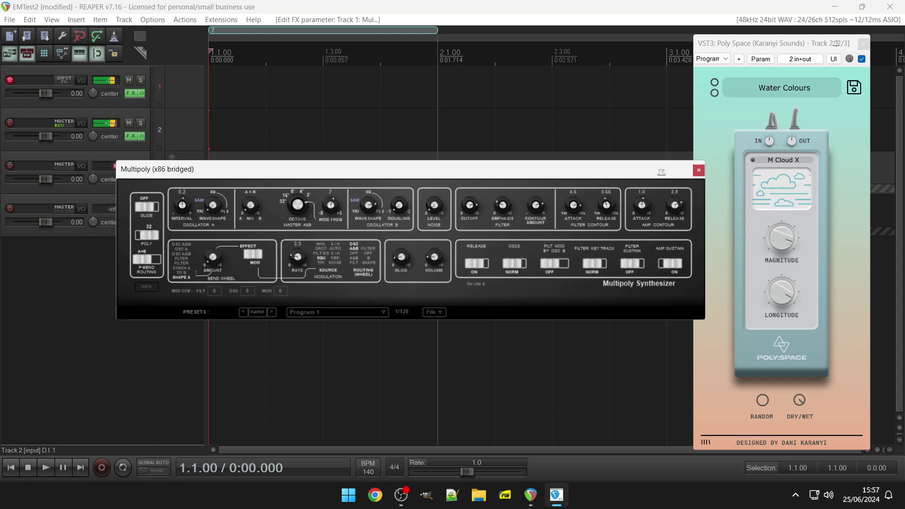
Set the bend wheel destination to FILTER and its effect to DIRECT
{"action": "left_click", "coordinate": [195, 269]}
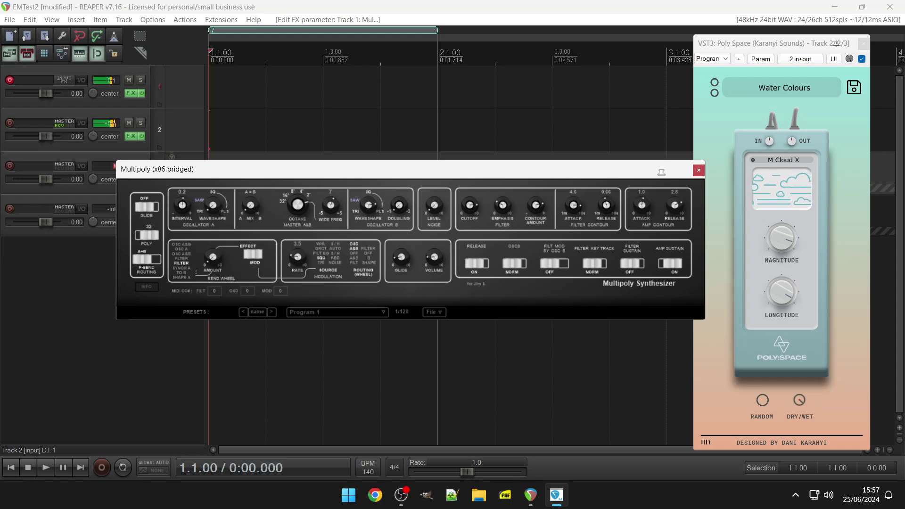
{"action": "left_click", "coordinate": [250, 261]}
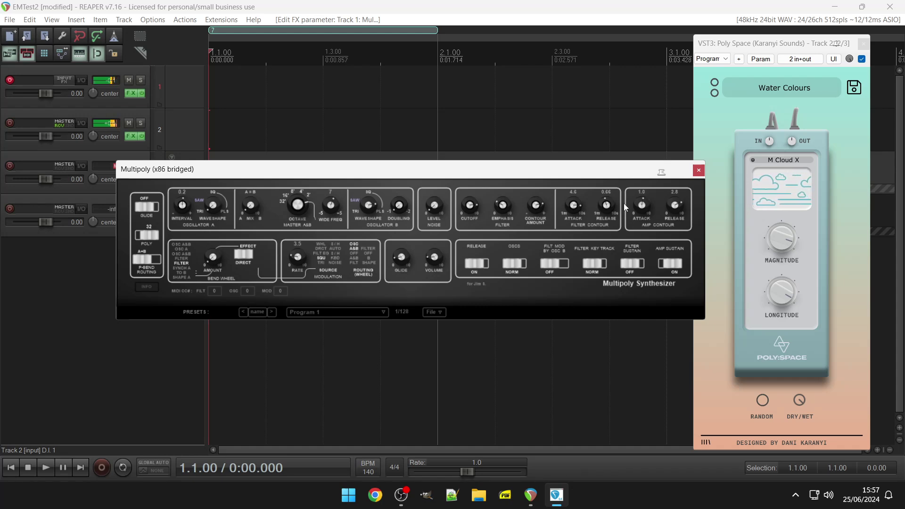
Lower the amp contour attack to 0.00 and the modulation rate to 1.5
{"action": "left_click_drag", "start_coordinate": [643, 205], "coordinate": [642, 215]}
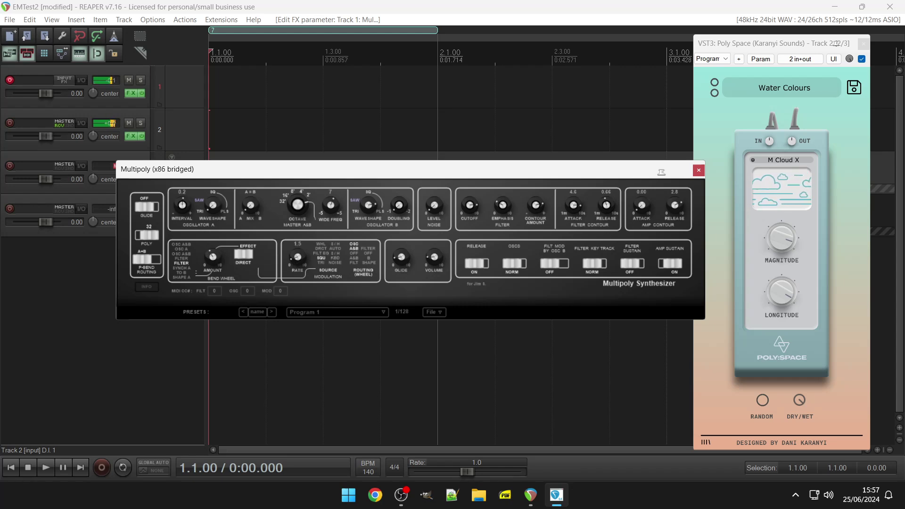
{"action": "left_click_drag", "start_coordinate": [298, 257], "coordinate": [296, 264]}
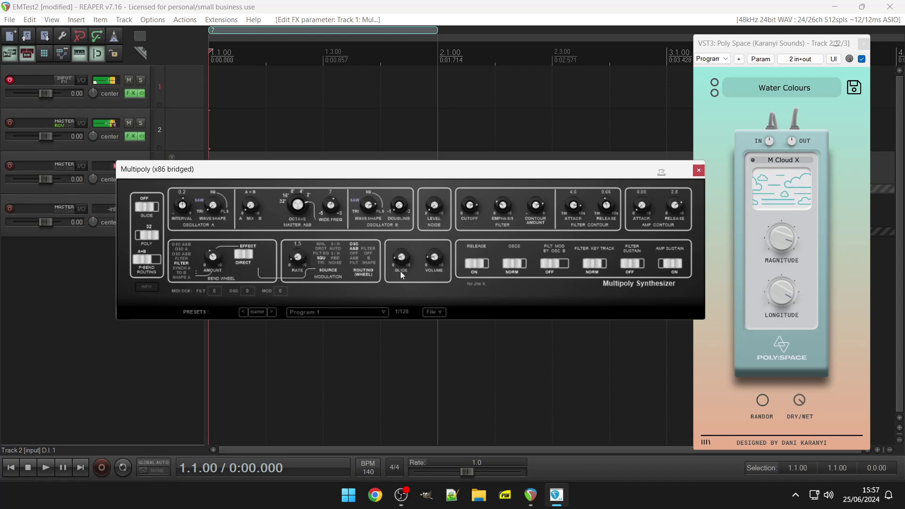
Load the M Blunt Lights preset in the Poly Space reverb
{"action": "left_click", "coordinate": [787, 159]}
{"action": "left_click", "coordinate": [788, 160]}
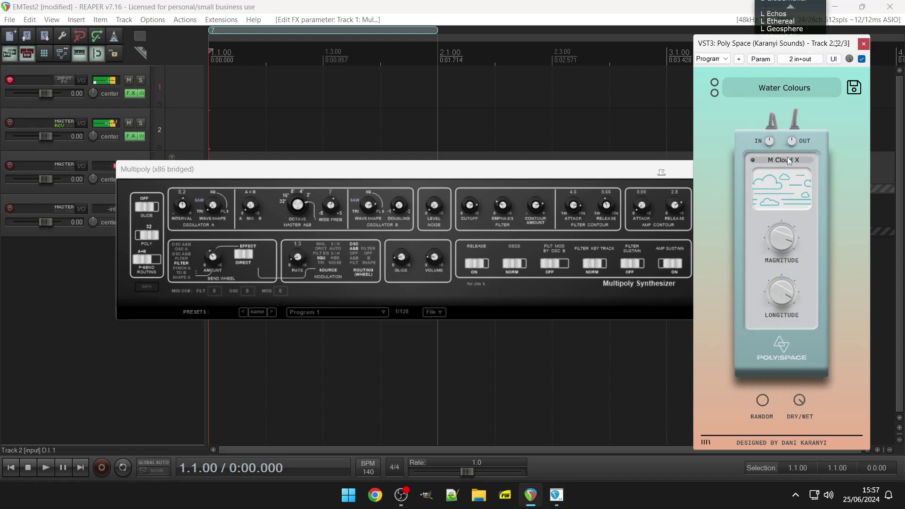
{"action": "left_click", "coordinate": [789, 160]}
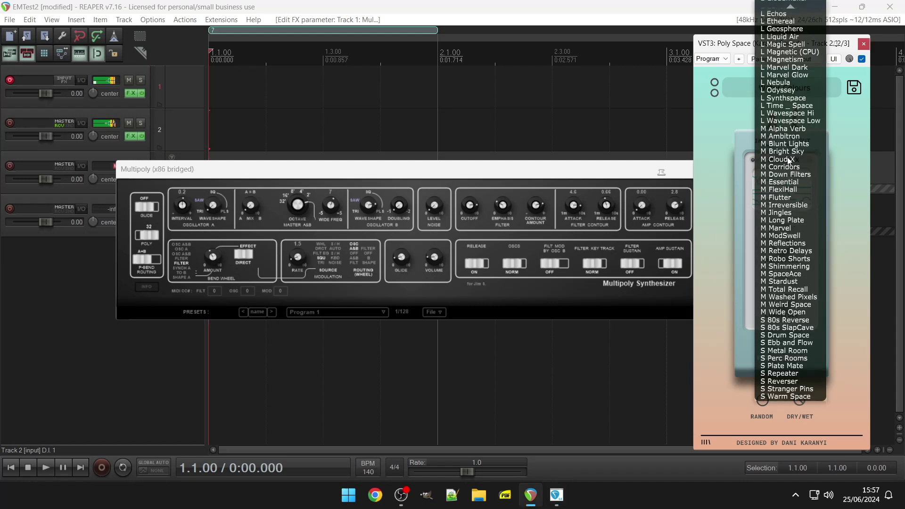
{"action": "left_click", "coordinate": [788, 141]}
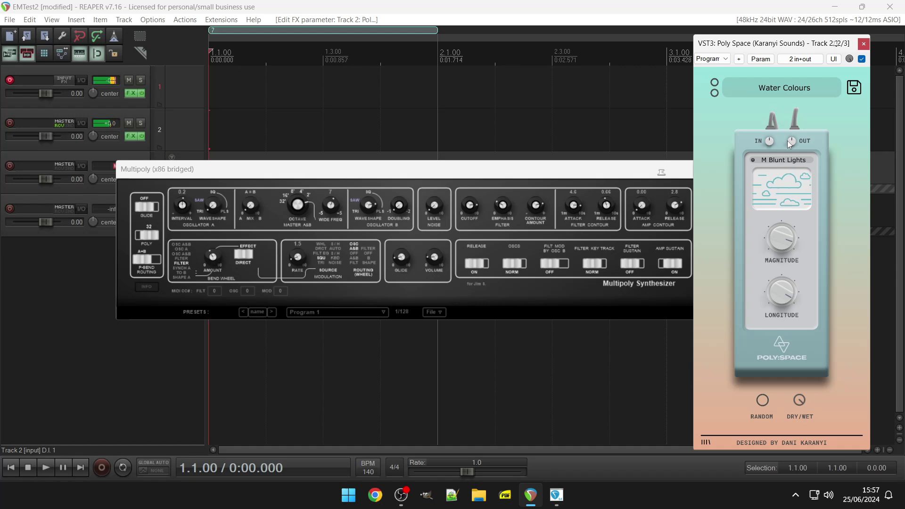